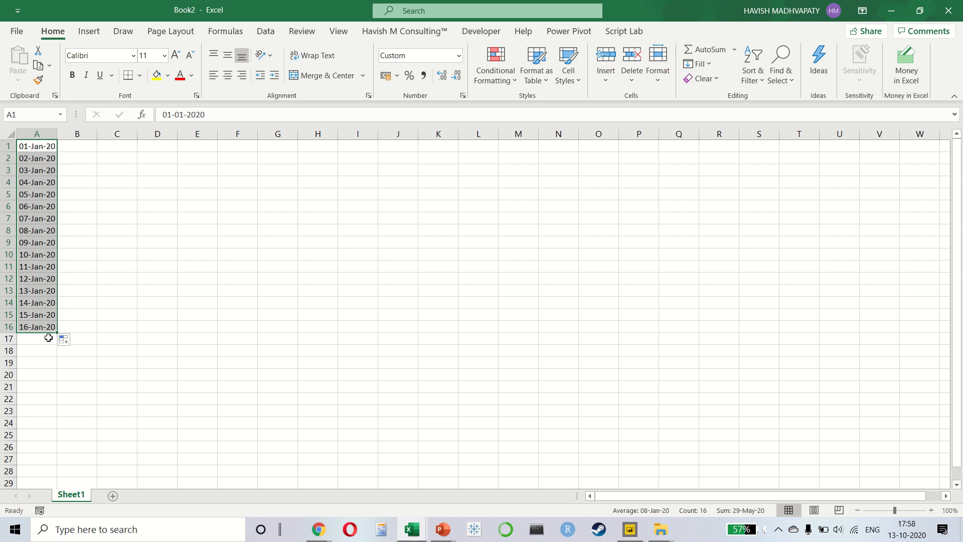
Switch to the Dataset workbook and open its Orders sheet
{"action": "key", "text": "alt+Tab"}
{"action": "key", "text": "alt+Tab"}
{"action": "key", "text": "alt+Tab"}
{"action": "key", "text": "alt+shift+Tab"}
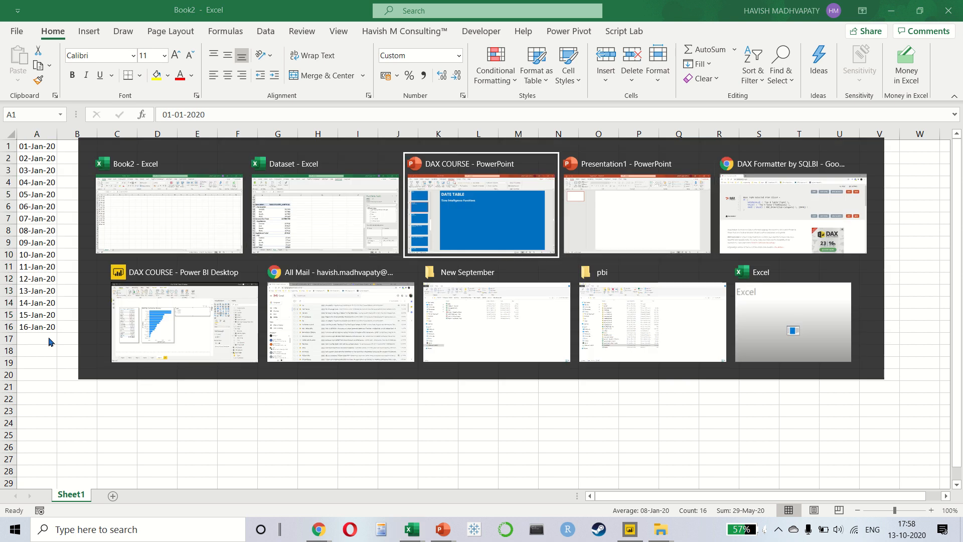
{"action": "key", "text": "alt+shift+Tab"}
{"action": "left_click", "coordinate": [185, 494]}
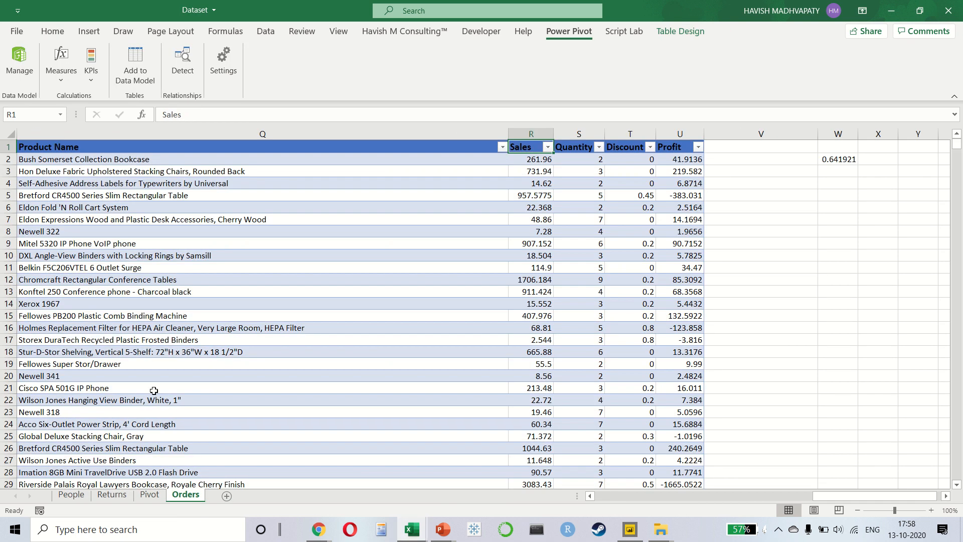
Sort the Orders table by Order Date from oldest to newest
{"action": "left_click", "coordinate": [142, 352]}
{"action": "key", "text": "ctrl+Home"}
{"action": "key", "text": "Down"}
{"action": "key", "text": "Right"}
{"action": "key", "text": "Right"}
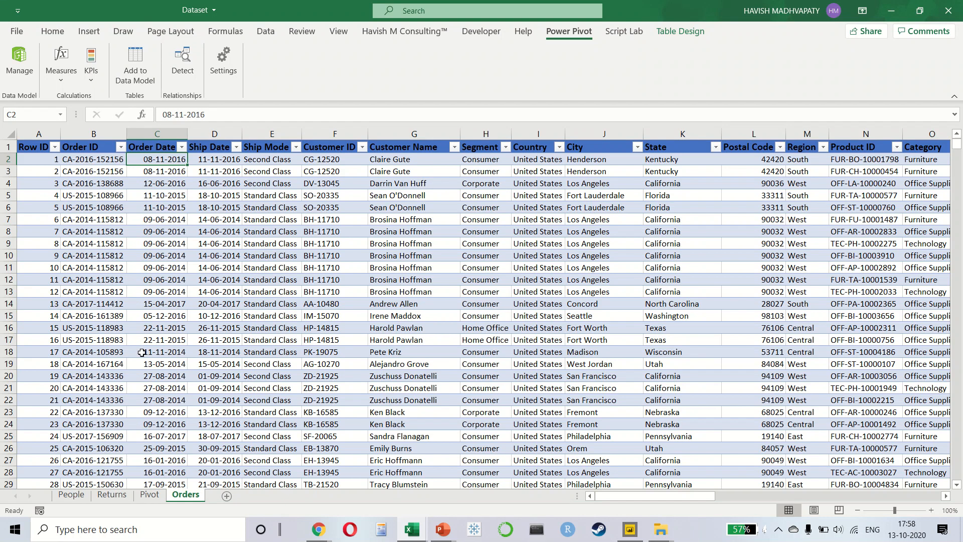
{"action": "key", "text": "Up"}
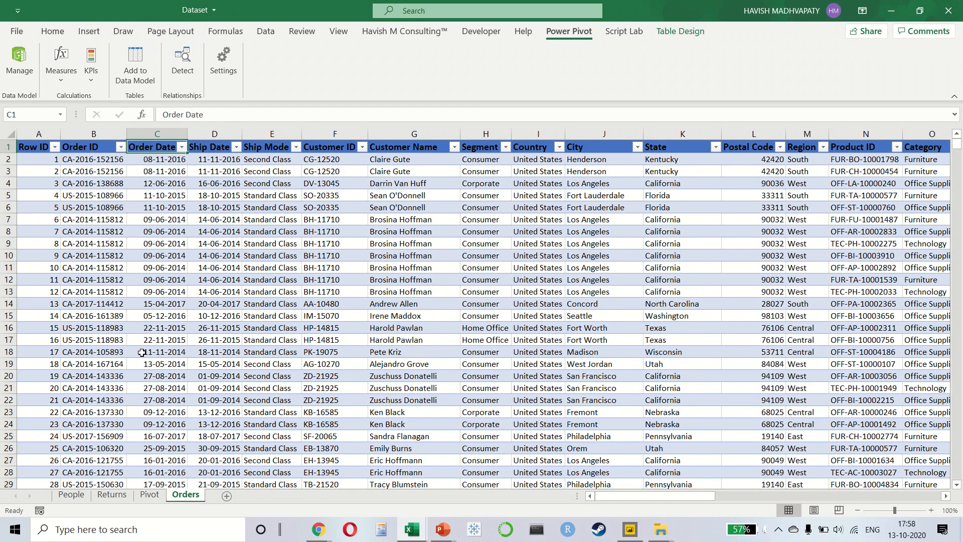
{"action": "key", "text": "alt+Down"}
{"action": "key", "text": "Down"}
{"action": "key", "text": "Down"}
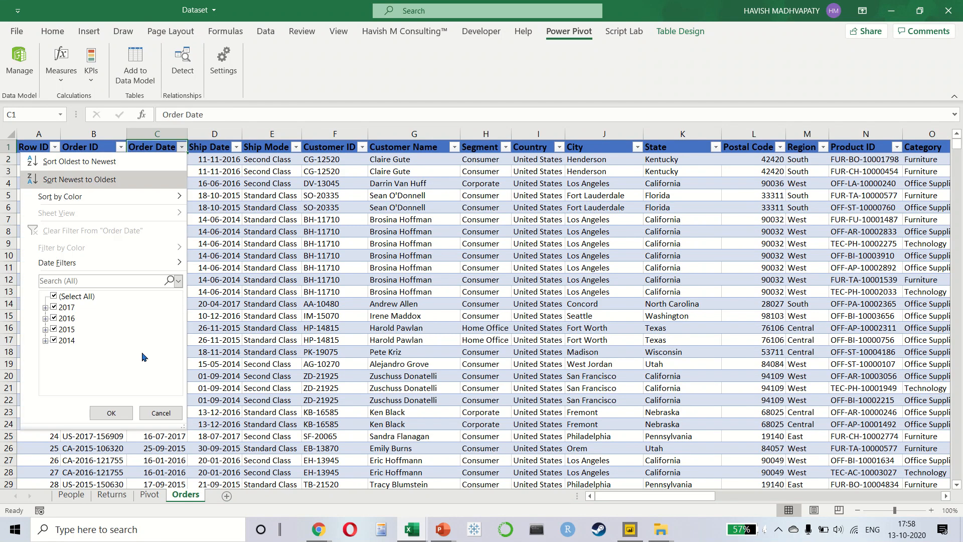
{"action": "key", "text": "Up"}
{"action": "key", "text": "Down"}
{"action": "key", "text": "Up"}
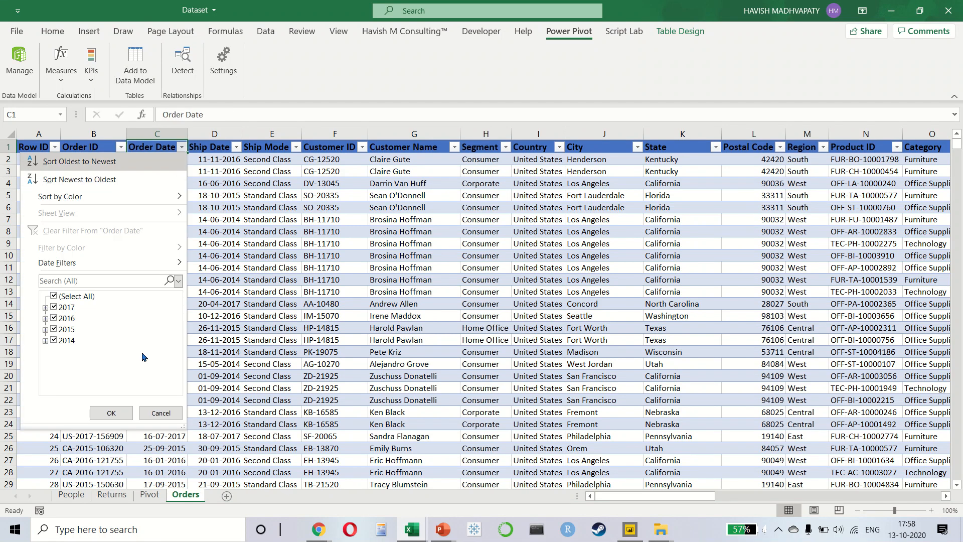
{"action": "key", "text": "Return"}
Go down the sorted Order Date column and examine whether the dates run continuously
{"action": "key", "text": "Down"}
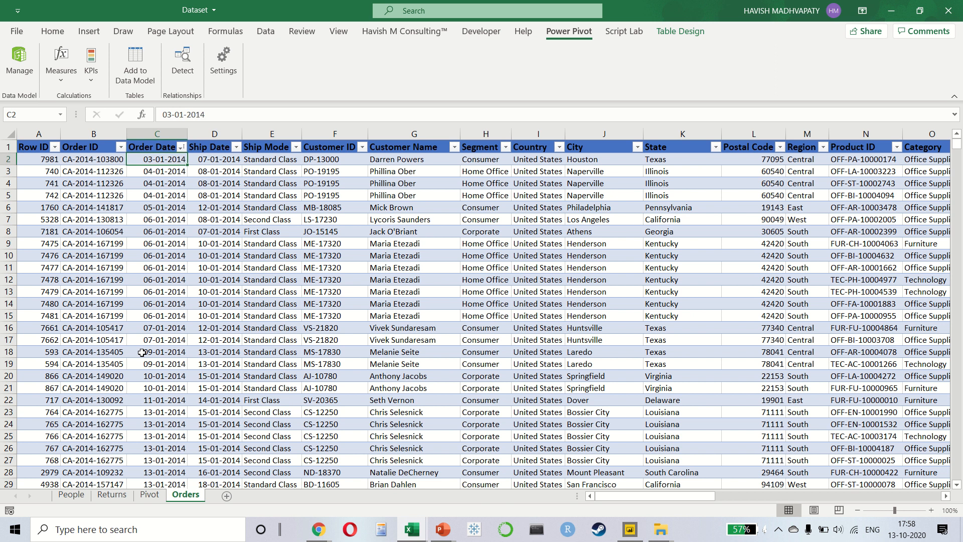
{"action": "key", "text": "Down"}
{"action": "key", "text": "Down"}
{"action": "key", "text": "Down"}
{"action": "key", "text": "Down"}
{"action": "key", "text": "Down"}
{"action": "key", "text": "Down"}
{"action": "key", "text": "Down"}
{"action": "key", "text": "Down"}
{"action": "key", "text": "Down"}
{"action": "key", "text": "Down"}
{"action": "key", "text": "Down"}
{"action": "key", "text": "Down"}
{"action": "key", "text": "Down"}
{"action": "key", "text": "Down"}
{"action": "key", "text": "Down"}
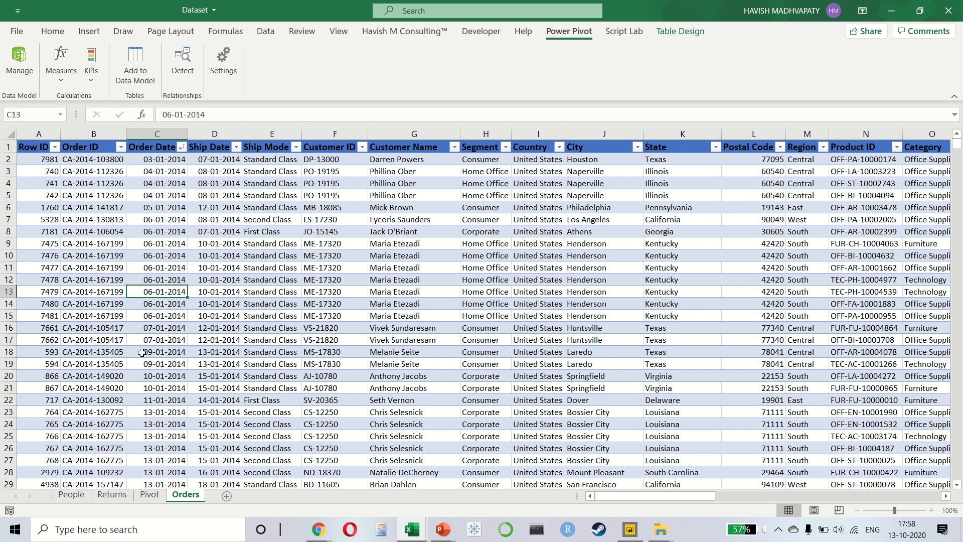
{"action": "key", "text": "Down"}
{"action": "key", "text": "Down"}
{"action": "key", "text": "Up"}
{"action": "key", "text": "Up"}
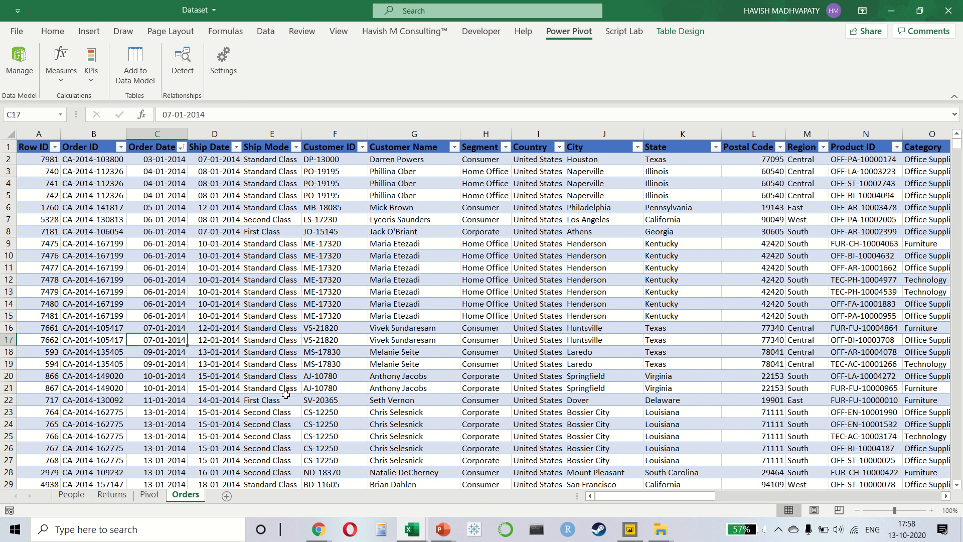
Highlight rows 17 and 18 to compare their consecutive order dates, and select the whole Order Date column
{"action": "key", "text": "shift+Down"}
{"action": "key", "text": "shift+space"}
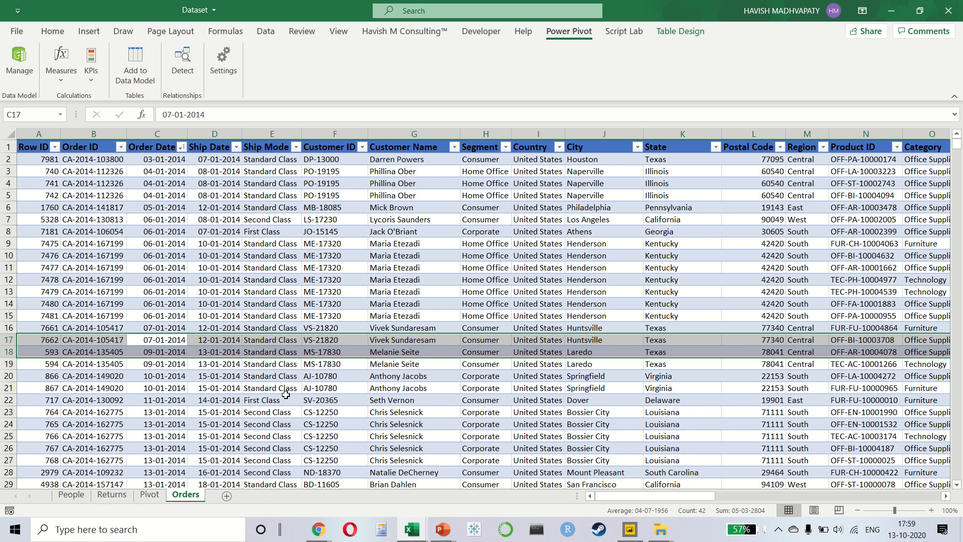
{"action": "key", "text": "ctrl+q"}
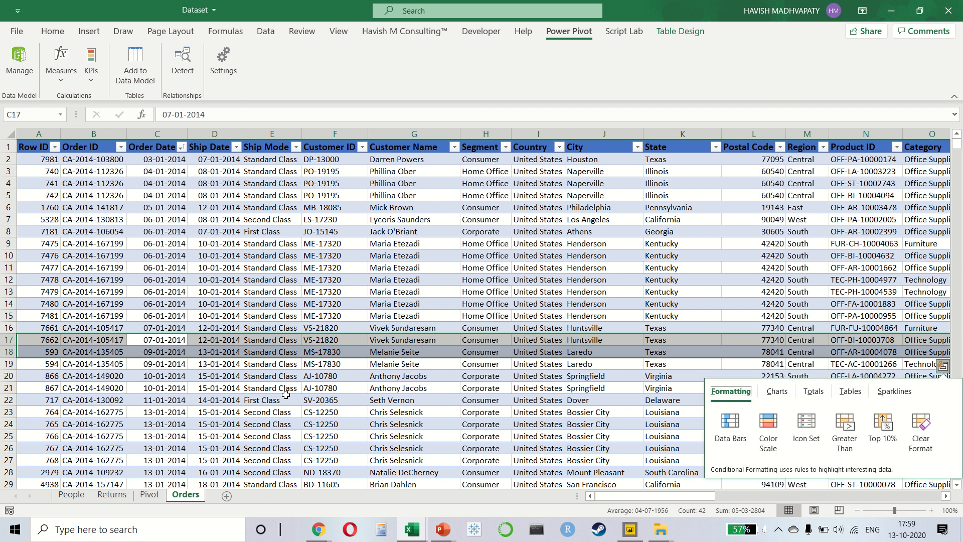
{"action": "key", "text": "Escape"}
{"action": "key", "text": "Left"}
{"action": "key", "text": "Right"}
{"action": "key", "text": "ctrl+space"}
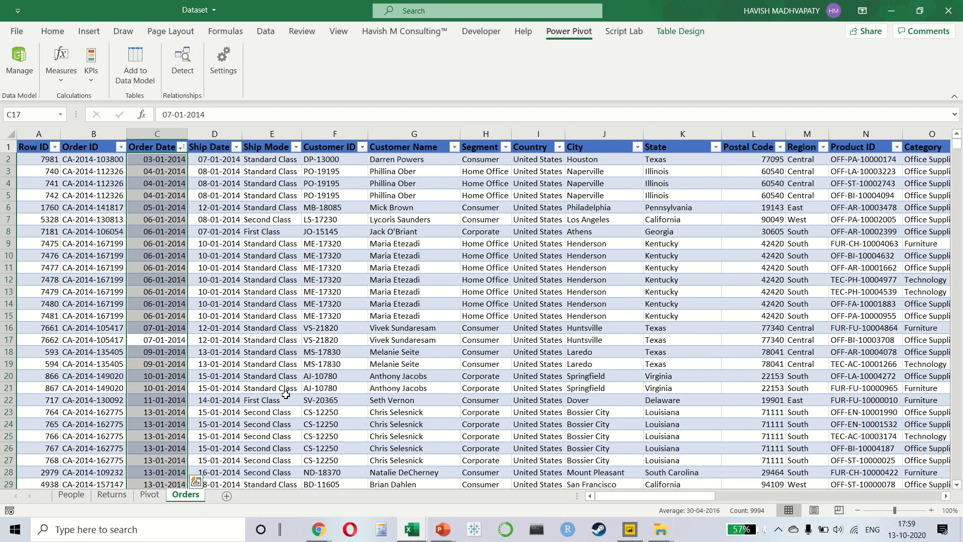
Undo the sort on the Orders table
{"action": "key", "text": "ctrl+z"}
{"action": "key", "text": "Left"}
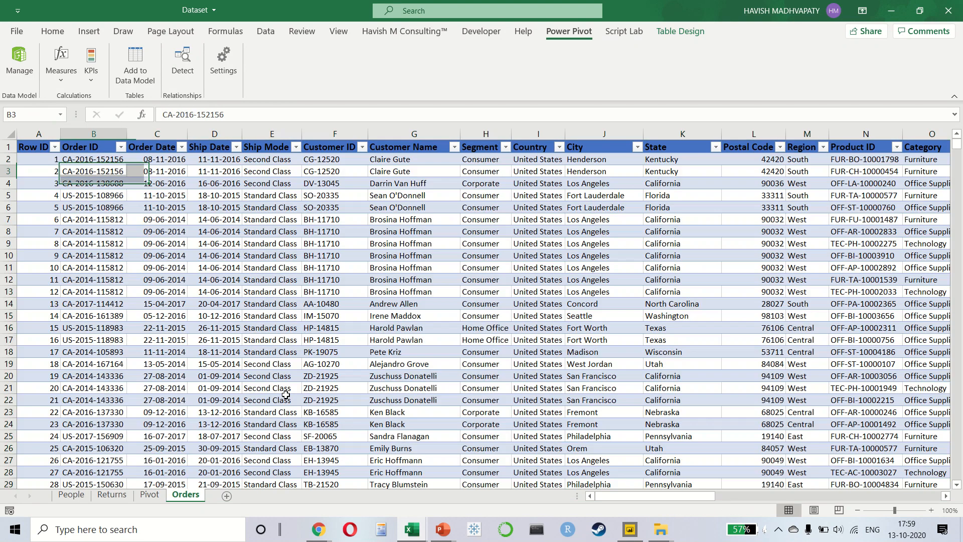
{"action": "key", "text": "Right"}
{"action": "key", "text": "Up"}
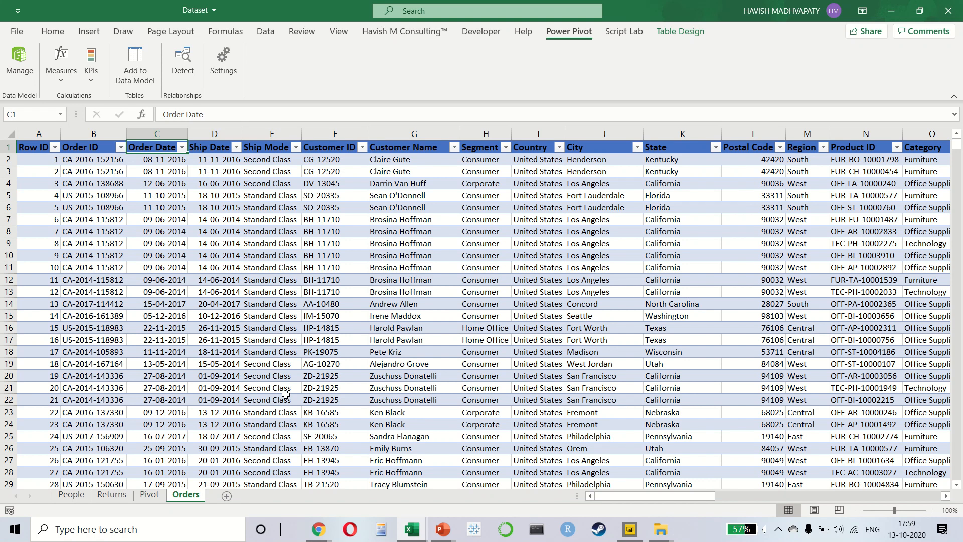
{"action": "left_click", "coordinate": [273, 401]}
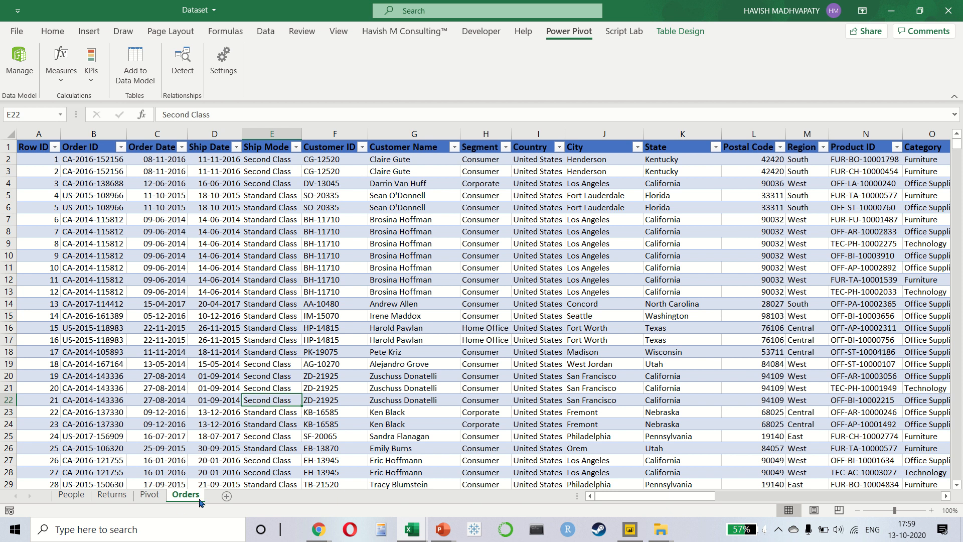
Add a new worksheet after Orders and name it Date Table
{"action": "left_click", "coordinate": [225, 497]}
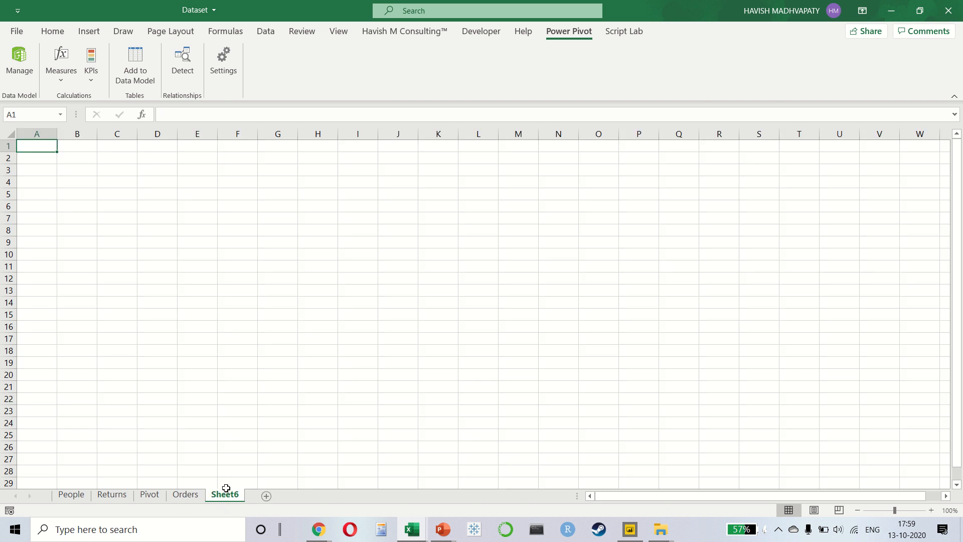
{"action": "double_click", "coordinate": [223, 496]}
{"action": "type", "text": "dATE"}
{"action": "key", "text": "BackSpace"}
{"action": "key", "text": "BackSpace"}
{"action": "key", "text": "BackSpace"}
{"action": "key", "text": "BackSpace"}
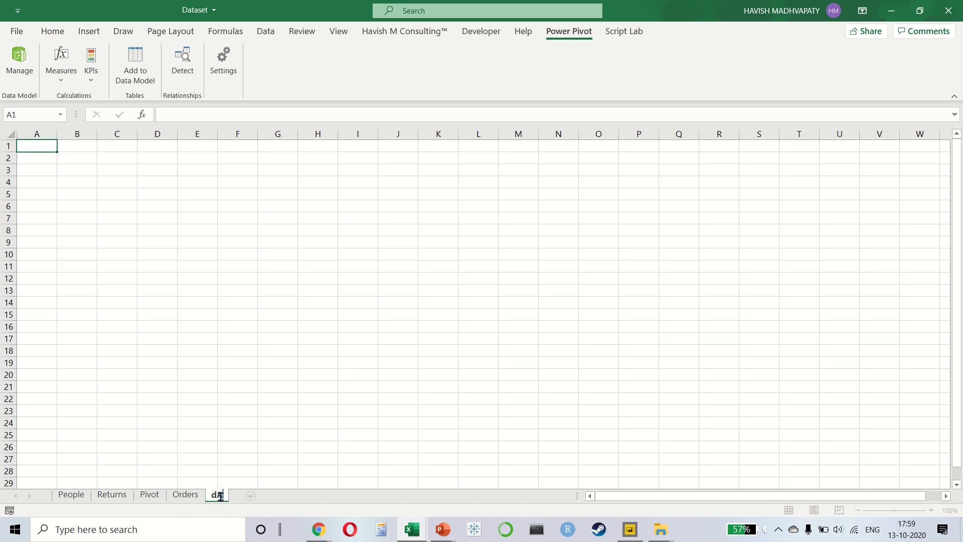
{"action": "key", "text": "Caps_Lock"}
{"action": "type", "text": "Date Table"}
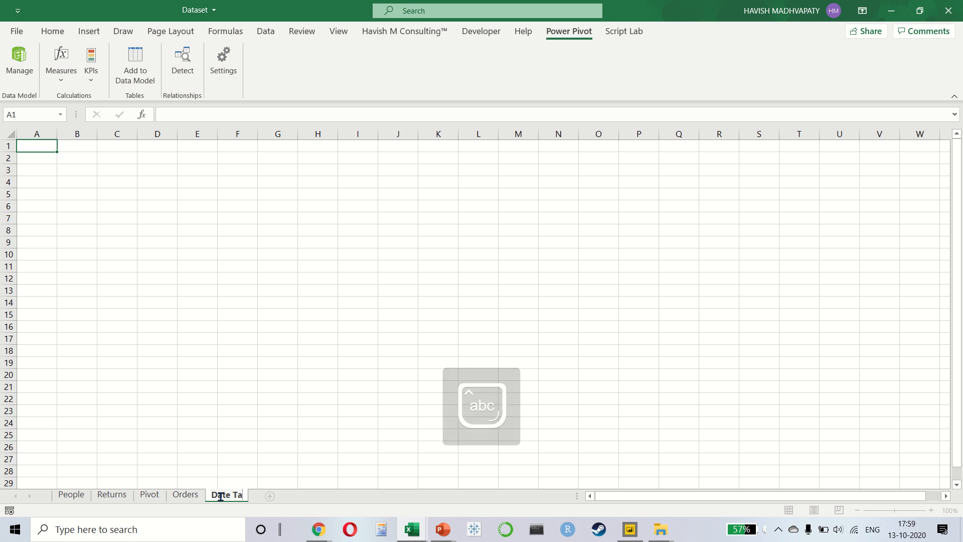
{"action": "key", "text": "Return"}
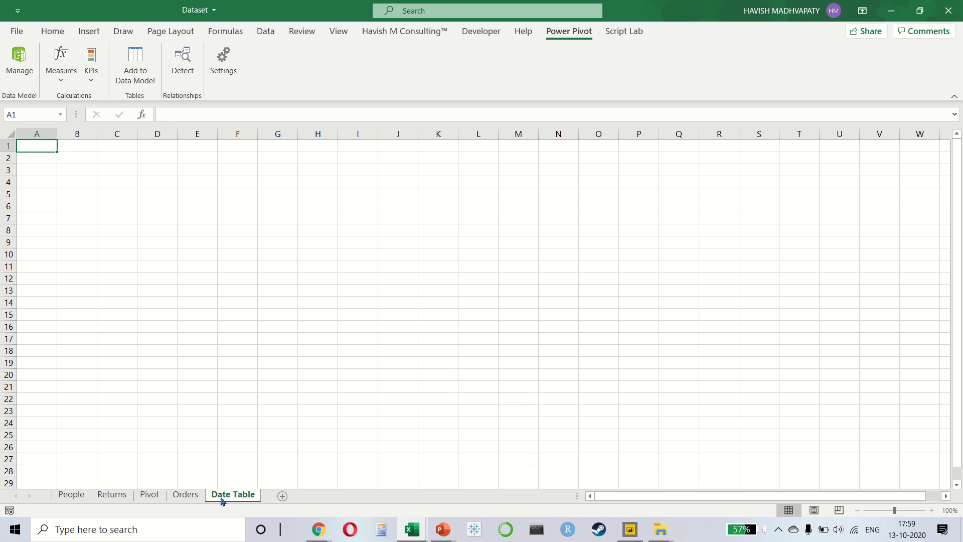
Widen column A of the Date Table sheet to several times its default width
{"action": "left_click", "coordinate": [54, 209]}
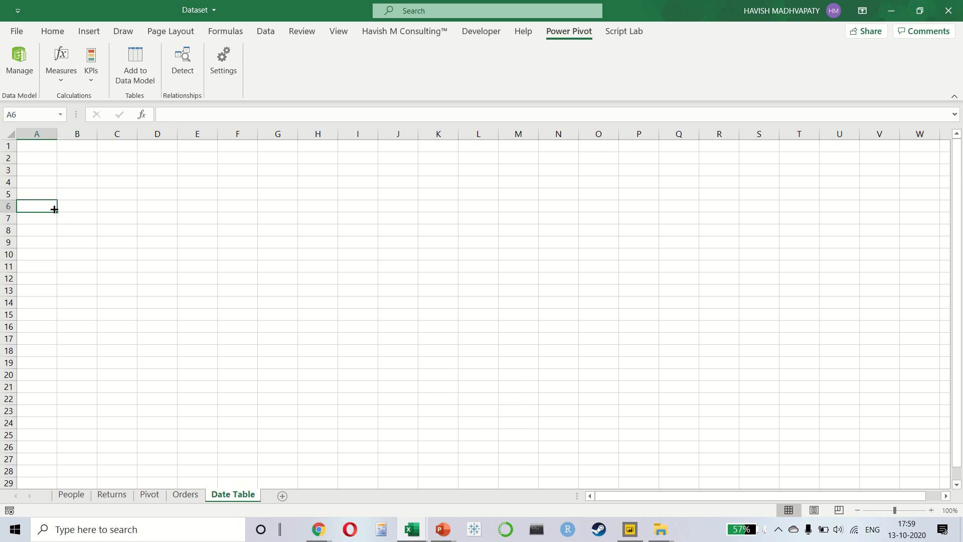
{"action": "key", "text": "Up"}
{"action": "key", "text": "Up"}
{"action": "key", "text": "Up"}
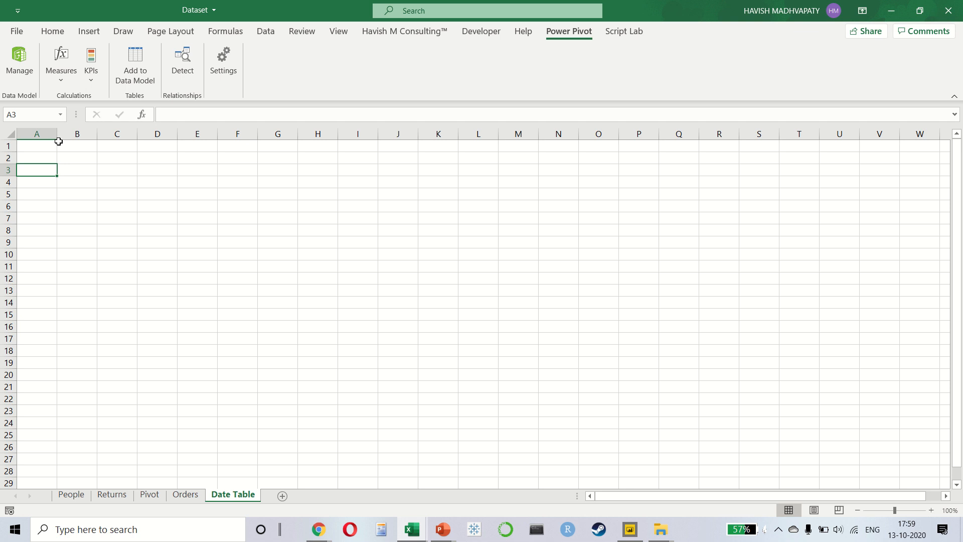
{"action": "left_click_drag", "start_coordinate": [59, 137], "coordinate": [200, 137]}
Enter the header "Date Table" in cell A1 and make it bold
{"action": "left_click", "coordinate": [103, 144]}
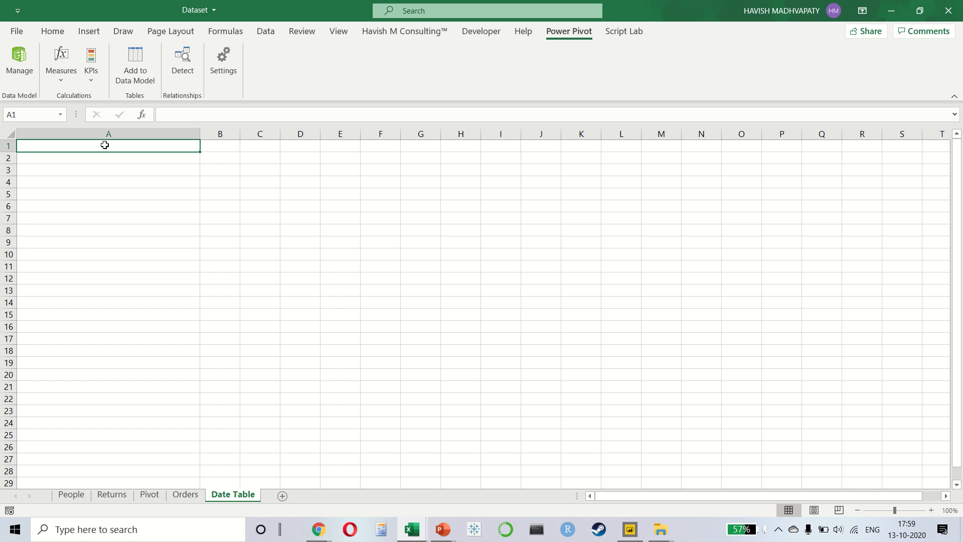
{"action": "type", "text": "Date Table"}
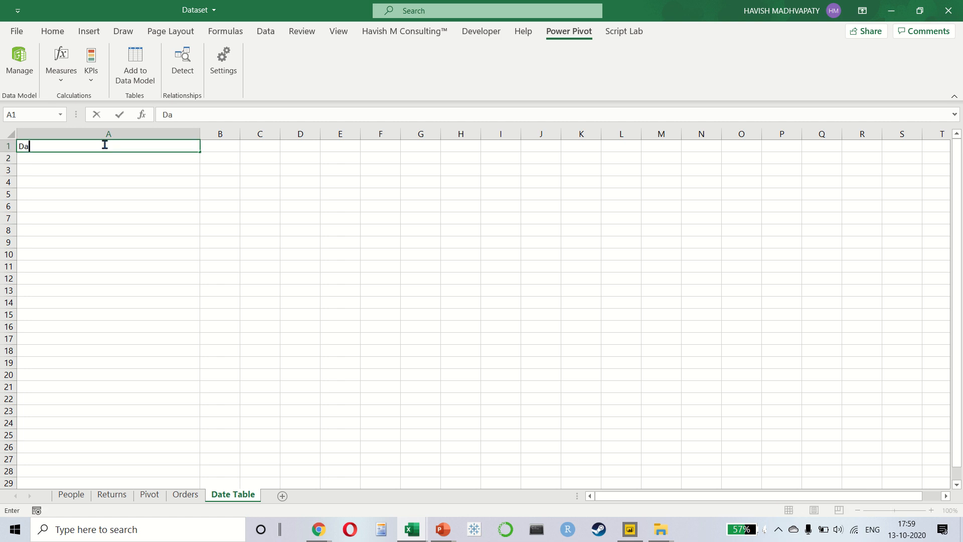
{"action": "key", "text": "Return"}
{"action": "left_click", "coordinate": [104, 145]}
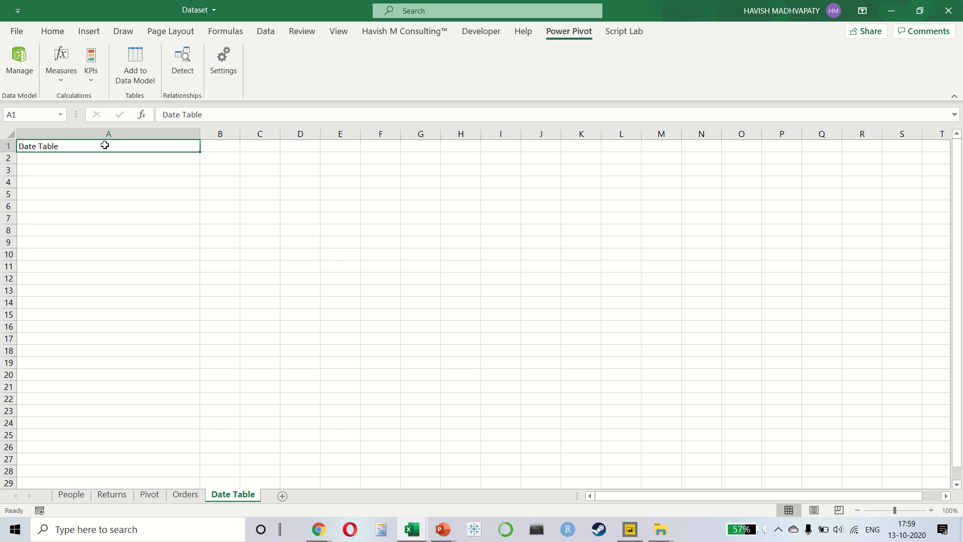
{"action": "key", "text": "ctrl+b"}
{"action": "key", "text": "Return"}
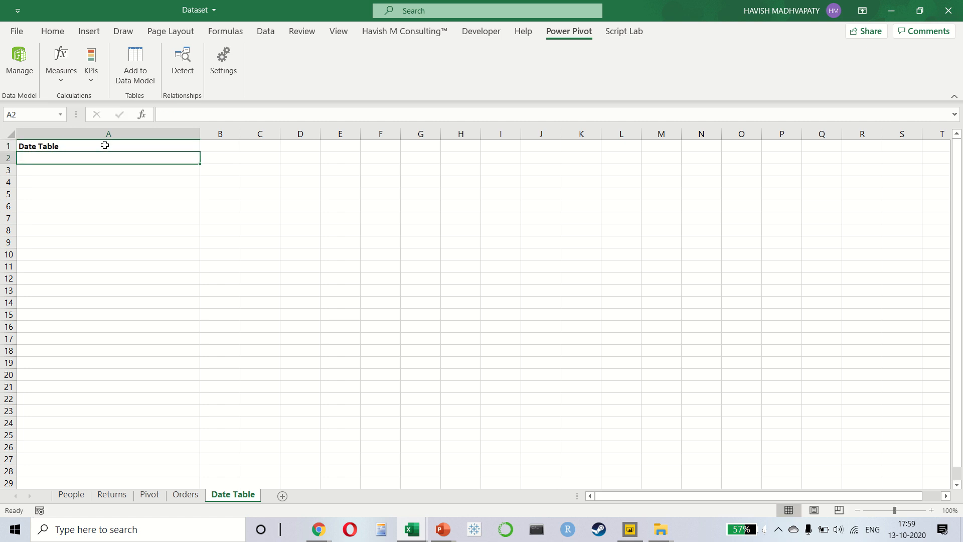
Check which years the Order Date filter lists on the Orders sheet, leaving the filter unapplied
{"action": "key", "text": "ctrl+Page_Up"}
{"action": "key", "text": "Left"}
{"action": "key", "text": "Left"}
{"action": "key", "text": "ctrl+Up"}
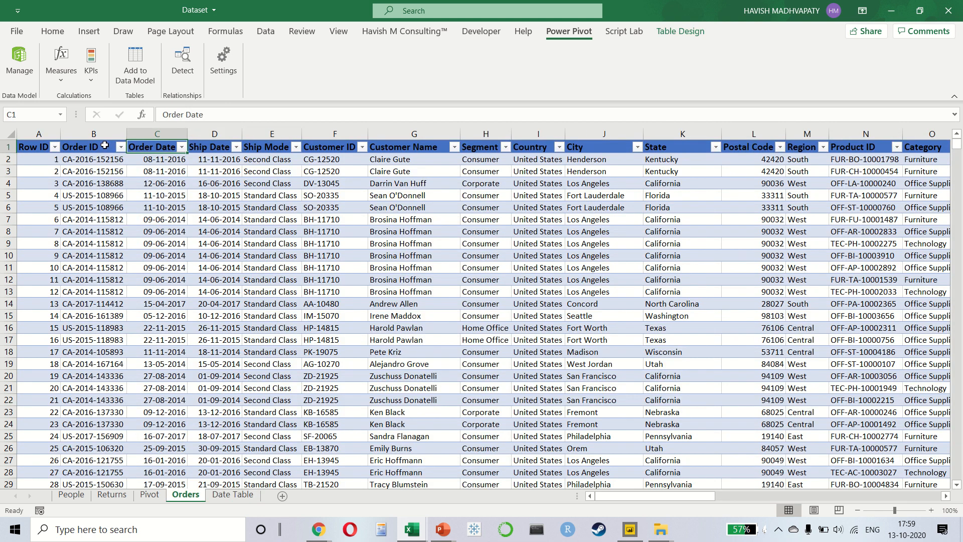
{"action": "key", "text": "alt+Down"}
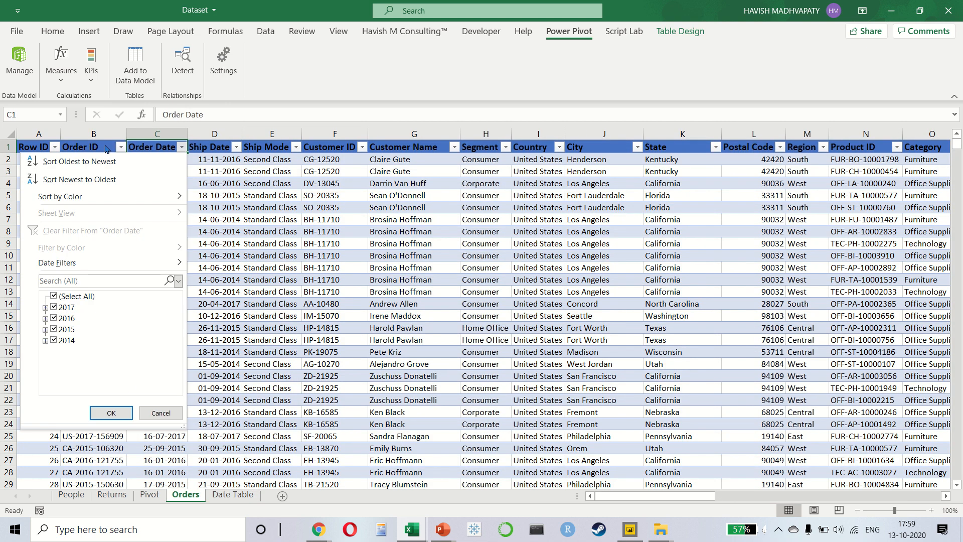
{"action": "key", "text": "Escape"}
Enter 1 Jan 2014 in cell A2 of the Date Table sheet and fill daily dates down to row 1462
{"action": "key", "text": "ctrl+Page_Down"}
{"action": "type", "text": "1 Jan 2014"}
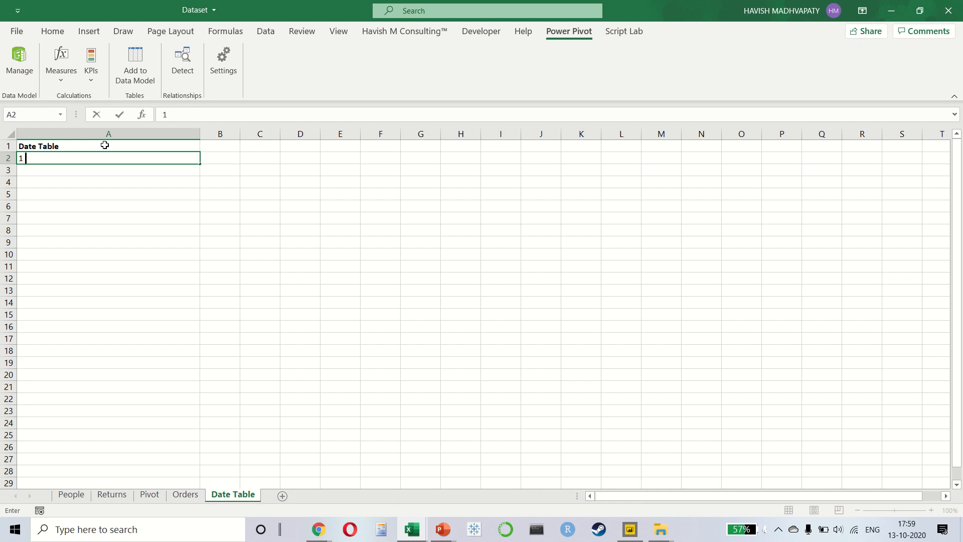
{"action": "key", "text": "ctrl+Return"}
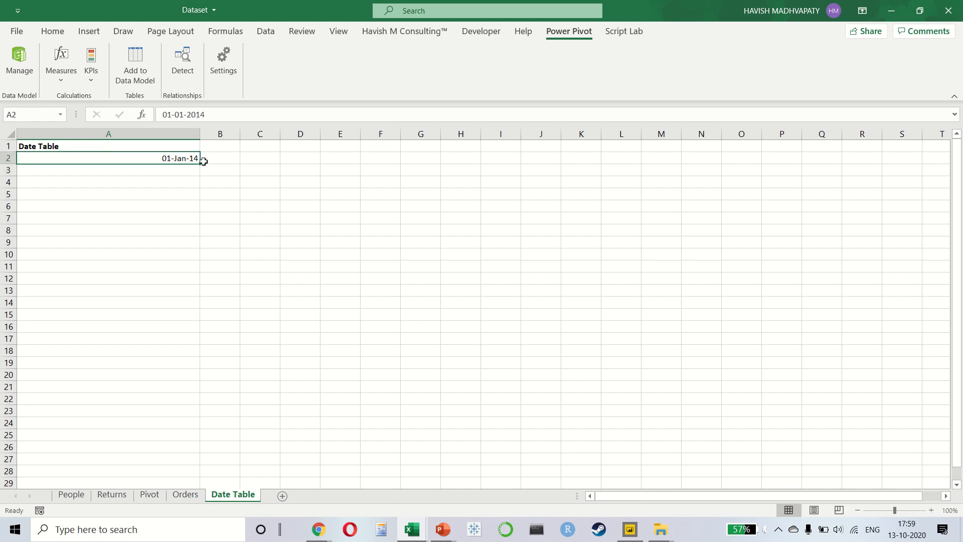
{"action": "left_click_drag", "start_coordinate": [199, 164], "coordinate": [150, 353]}
{"action": "key", "text": "ctrl+Home"}
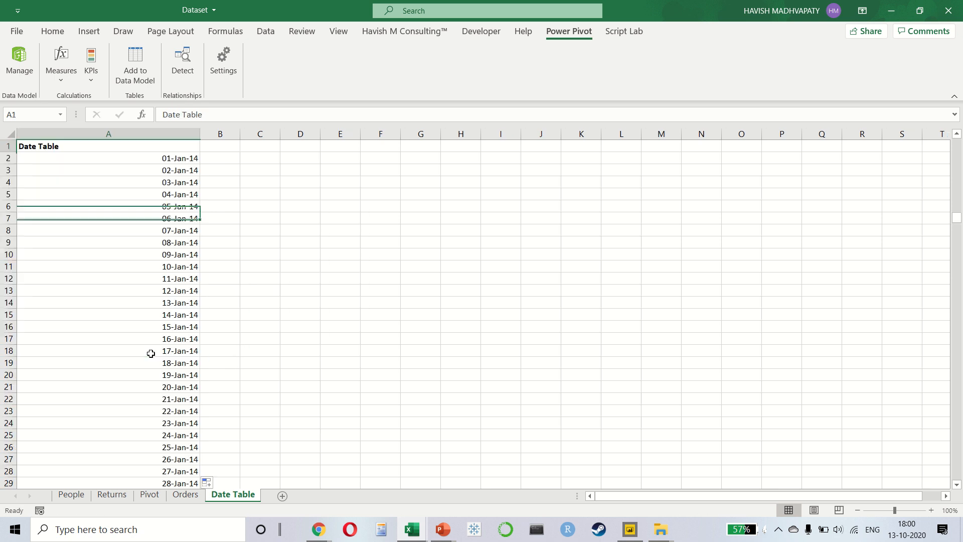
Convert the range A1:A1462 into a table with headers
{"action": "key", "text": "Down"}
{"action": "key", "text": "ctrl+t"}
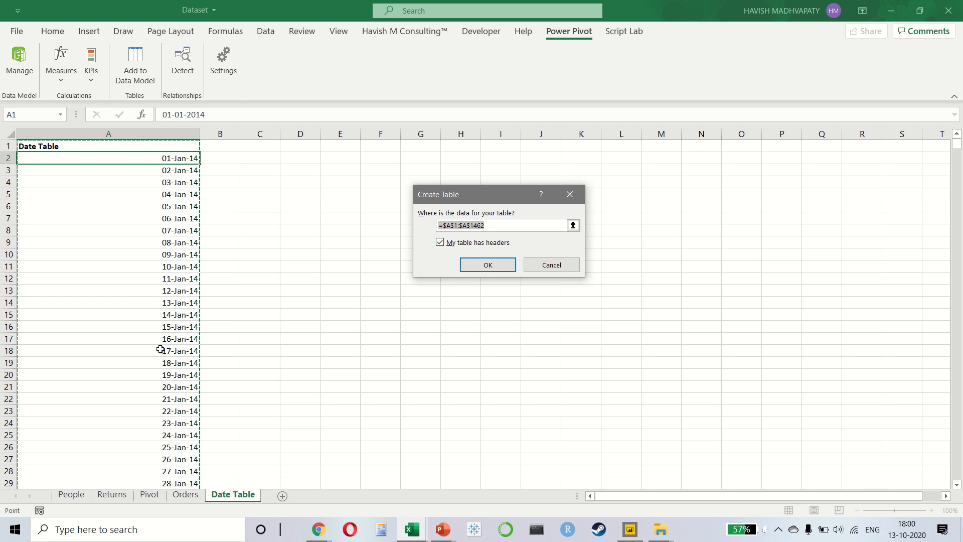
{"action": "left_click", "coordinate": [480, 269]}
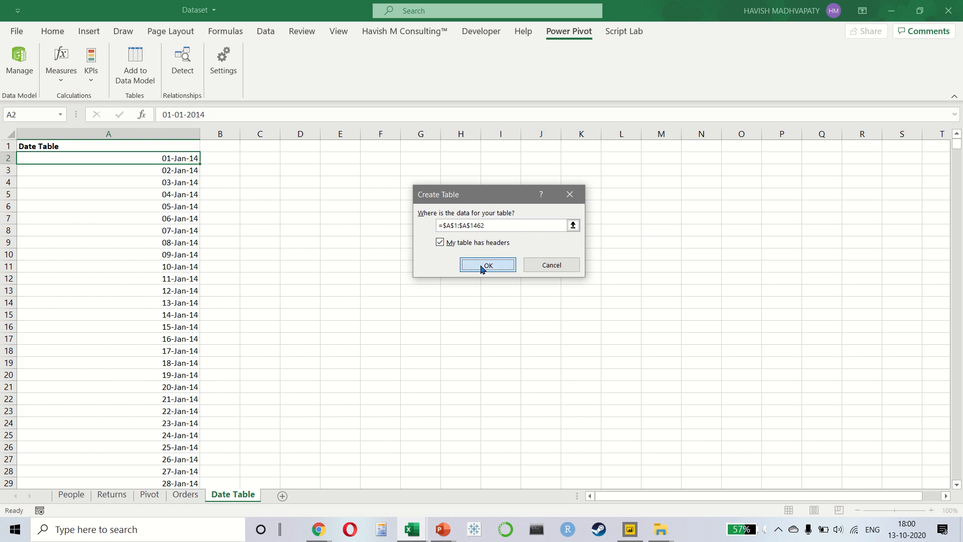
Name the new table HMC_DateTable
{"action": "double_click", "coordinate": [43, 66]}
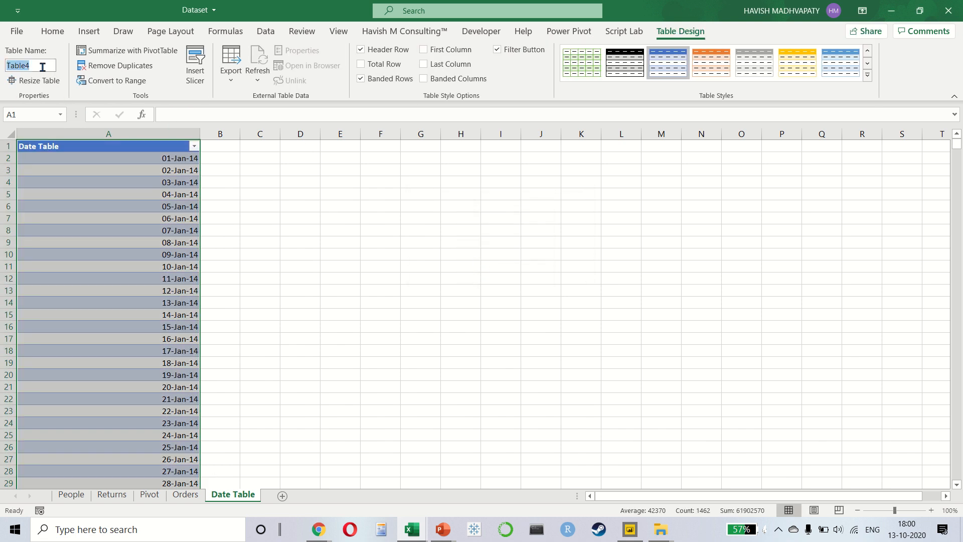
{"action": "type", "text": "HMC"}
{"action": "type", "text": "_Data"}
{"action": "type", "text": "eTable"}
{"action": "key", "text": "Return"}
{"action": "left_click", "coordinate": [135, 251]}
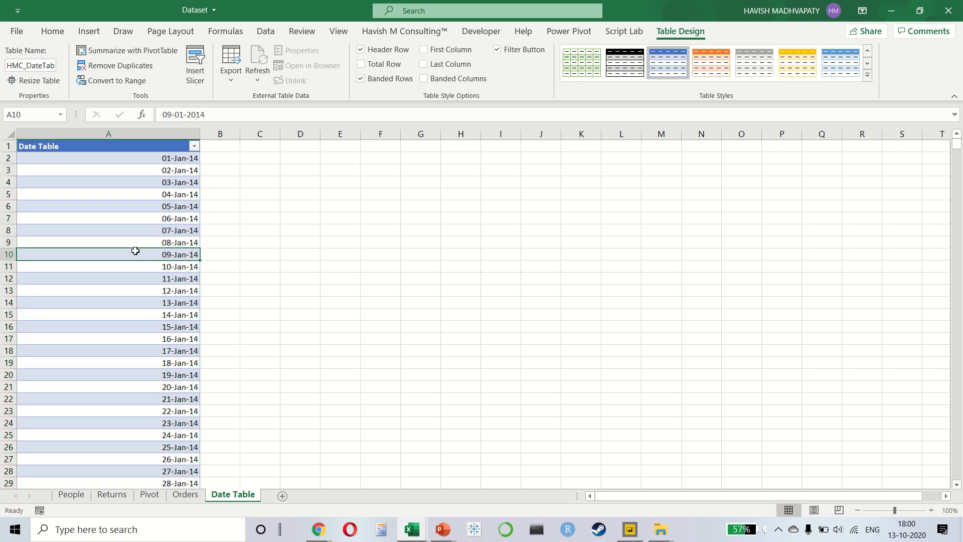
Add the HMC_DateTable table to the Power Pivot data model and check it alongside HMC_Orders
{"action": "left_click", "coordinate": [556, 35]}
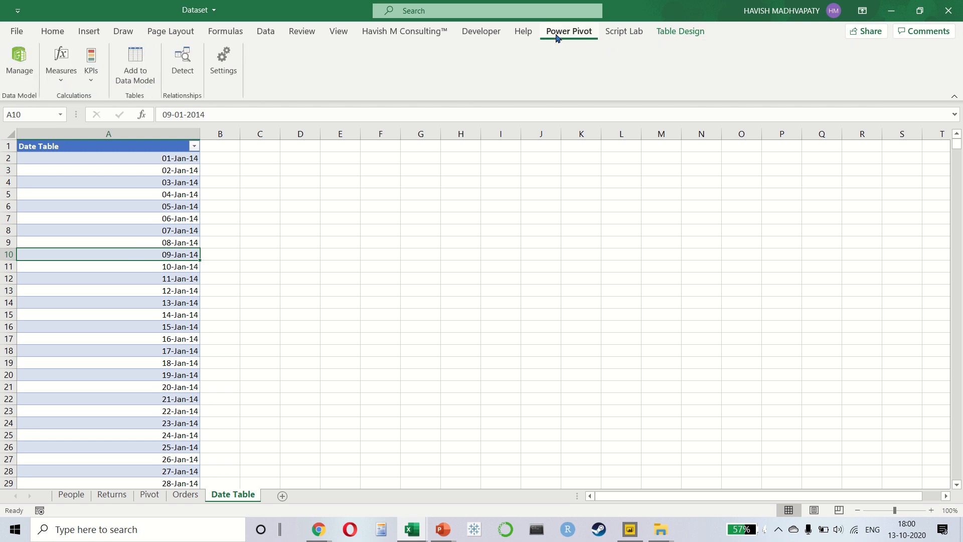
{"action": "left_click", "coordinate": [142, 75]}
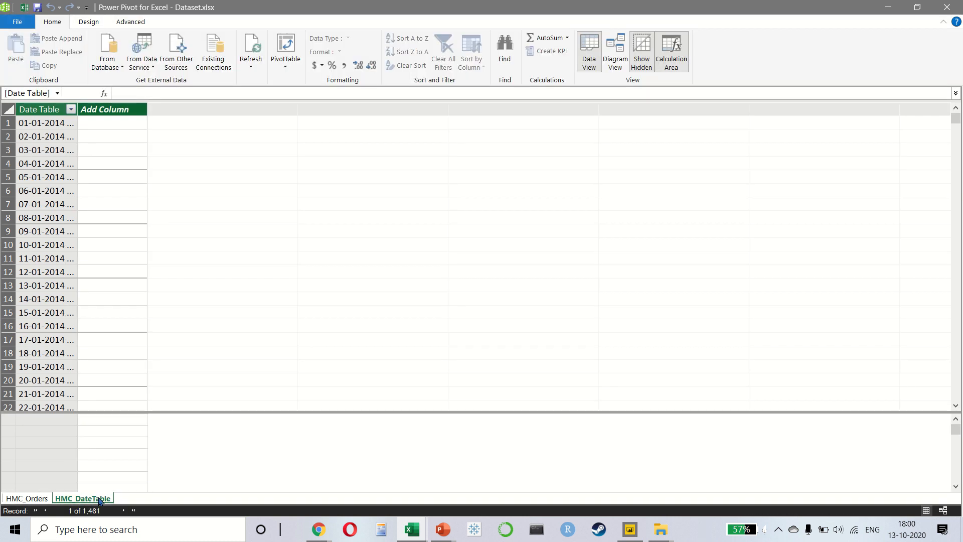
{"action": "left_click", "coordinate": [24, 499]}
{"action": "left_click", "coordinate": [80, 499]}
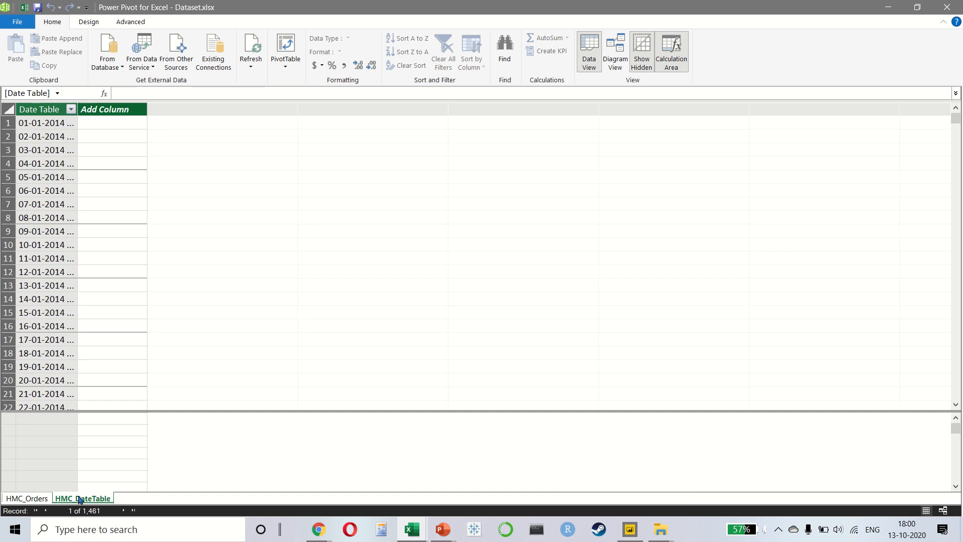
Show the data model as a diagram and enlarge the HMC_Orders box to reveal more of its fields
{"action": "left_click", "coordinate": [616, 53]}
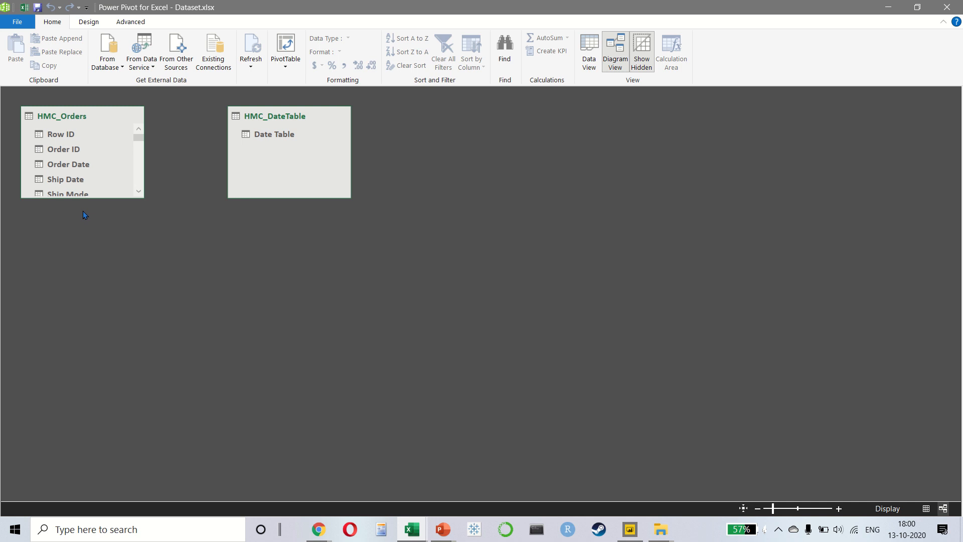
{"action": "left_click_drag", "start_coordinate": [78, 197], "coordinate": [113, 453]}
{"action": "scroll", "coordinate": [116, 460], "scroll_direction": "down", "scroll_amount": 5}
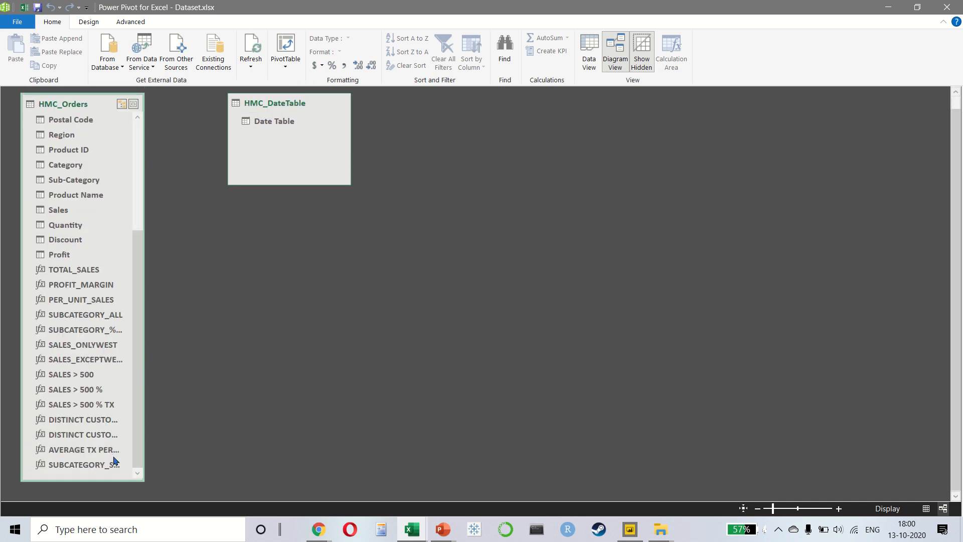
{"action": "scroll", "coordinate": [115, 460], "scroll_direction": "up", "scroll_amount": 5}
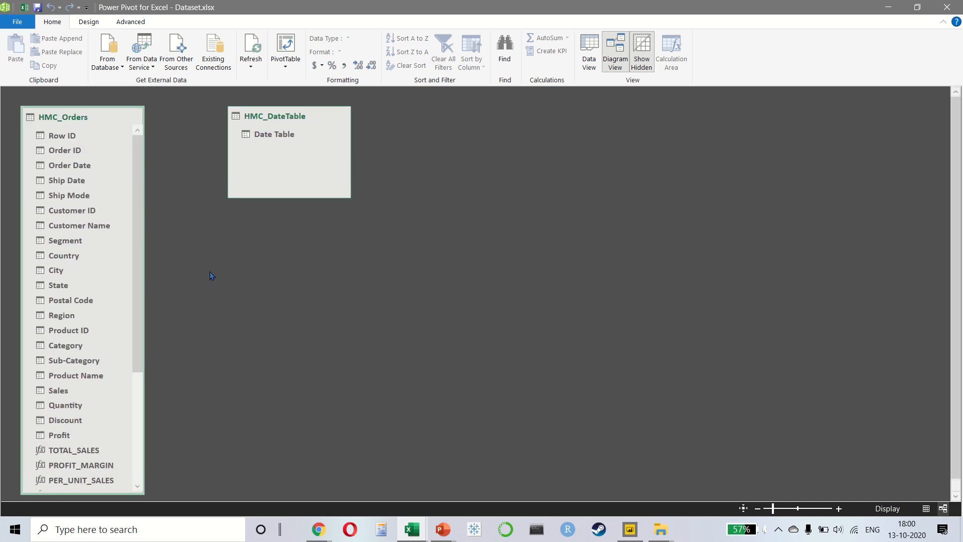
{"action": "left_click_drag", "start_coordinate": [143, 275], "coordinate": [188, 275]}
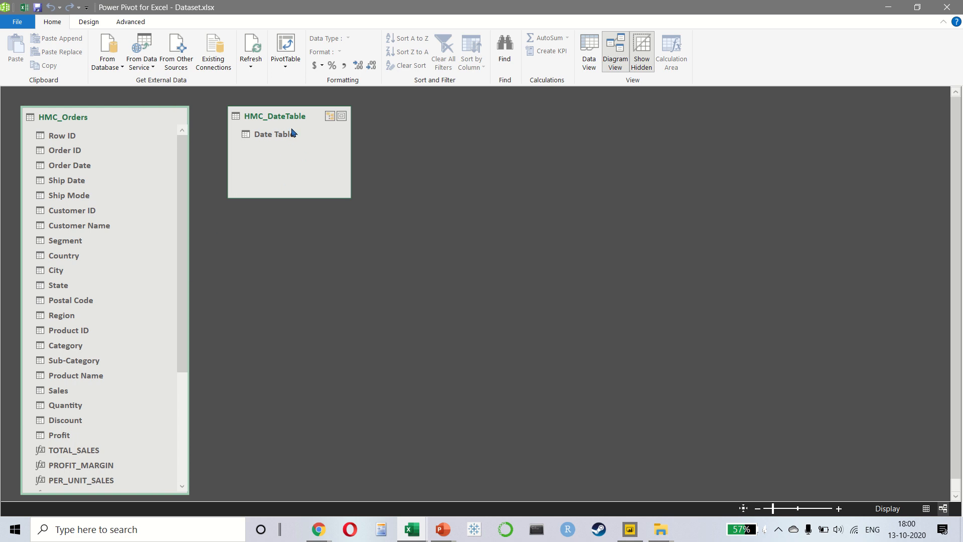
Relate Order Date in HMC_Orders to the Date Table column in HMC_DateTable, and close the Power Pivot window
{"action": "left_click", "coordinate": [86, 167]}
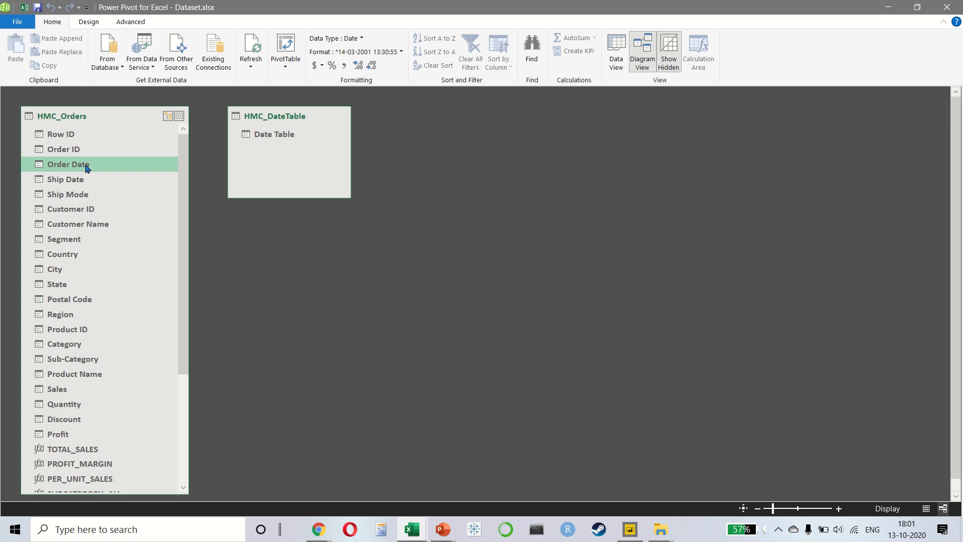
{"action": "mouse_move", "coordinate": [86, 168]}
{"action": "left_mouse_down"}
{"action": "mouse_move", "coordinate": [254, 196]}
{"action": "mouse_move", "coordinate": [279, 123]}
{"action": "mouse_move", "coordinate": [336, 119]}
{"action": "left_mouse_up"}
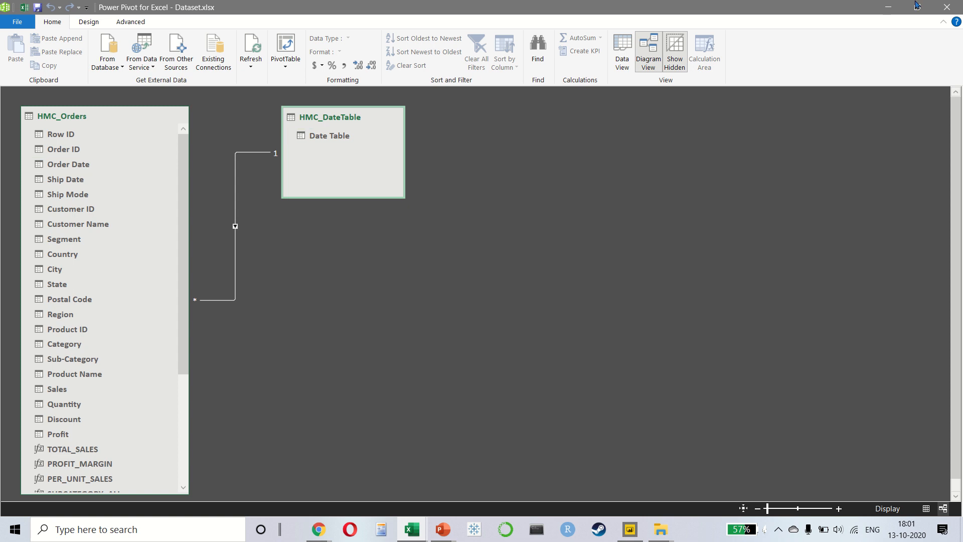
{"action": "left_click", "coordinate": [948, 7]}
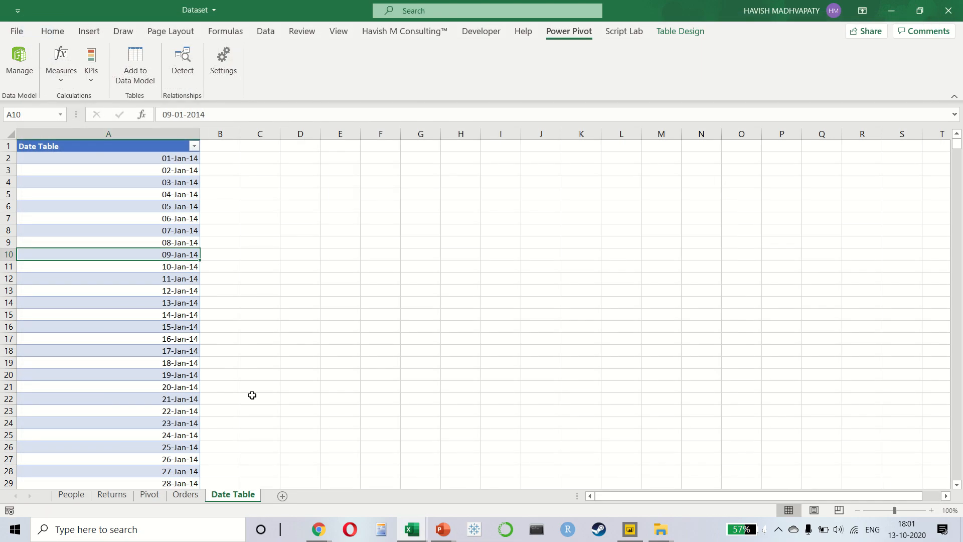
Copy the region PivotTable starting at row 116 of the Pivot sheet and paste it at cell A233
{"action": "left_click", "coordinate": [156, 495]}
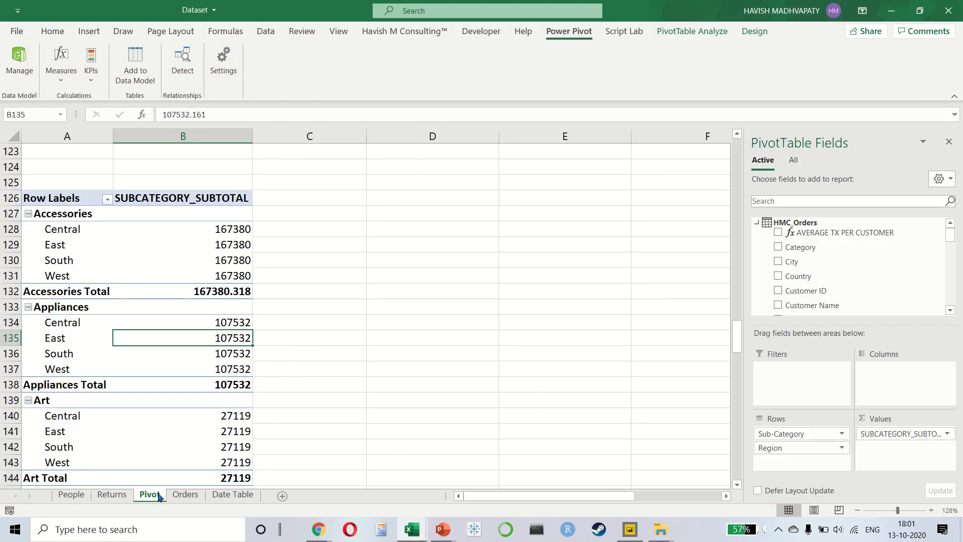
{"action": "scroll", "coordinate": [140, 361], "scroll_direction": "down", "scroll_amount": 3}
{"action": "scroll", "coordinate": [139, 361], "scroll_direction": "right", "scroll_amount": 1}
{"action": "scroll", "coordinate": [139, 361], "scroll_direction": "left", "scroll_amount": 1}
{"action": "scroll", "coordinate": [139, 361], "scroll_direction": "down", "scroll_amount": 20}
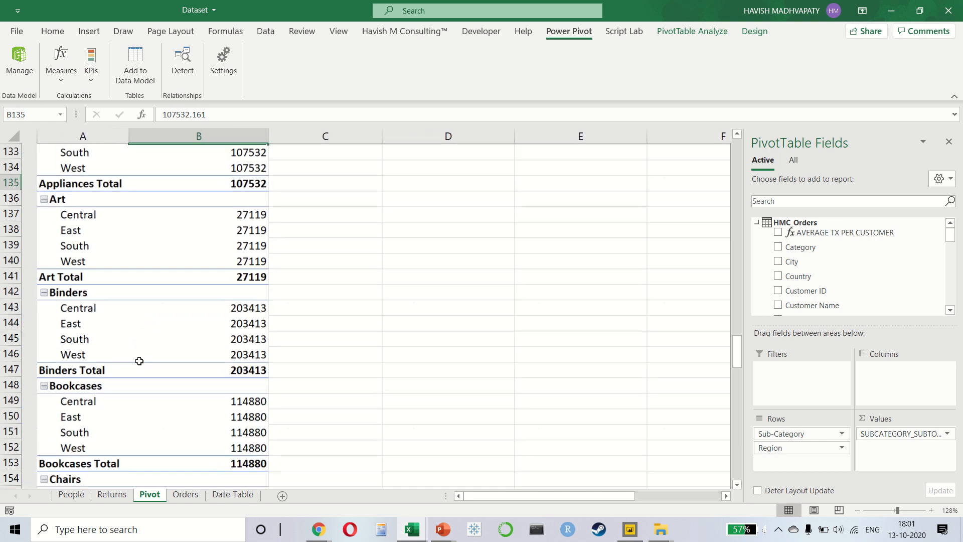
{"action": "left_click", "coordinate": [140, 360]}
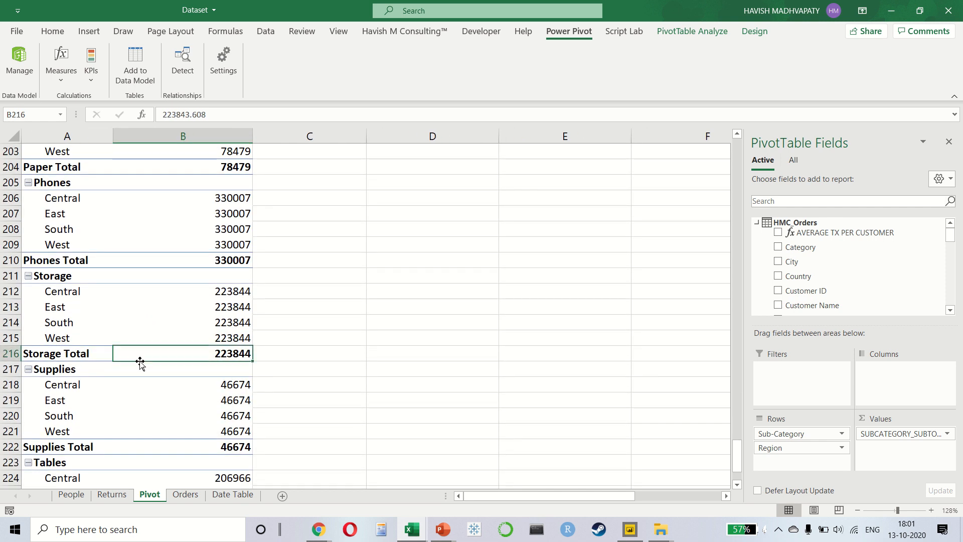
{"action": "scroll", "coordinate": [140, 361], "scroll_direction": "down", "scroll_amount": 20}
{"action": "scroll", "coordinate": [139, 361], "scroll_direction": "up", "scroll_amount": 20}
{"action": "scroll", "coordinate": [139, 361], "scroll_direction": "up", "scroll_amount": 20}
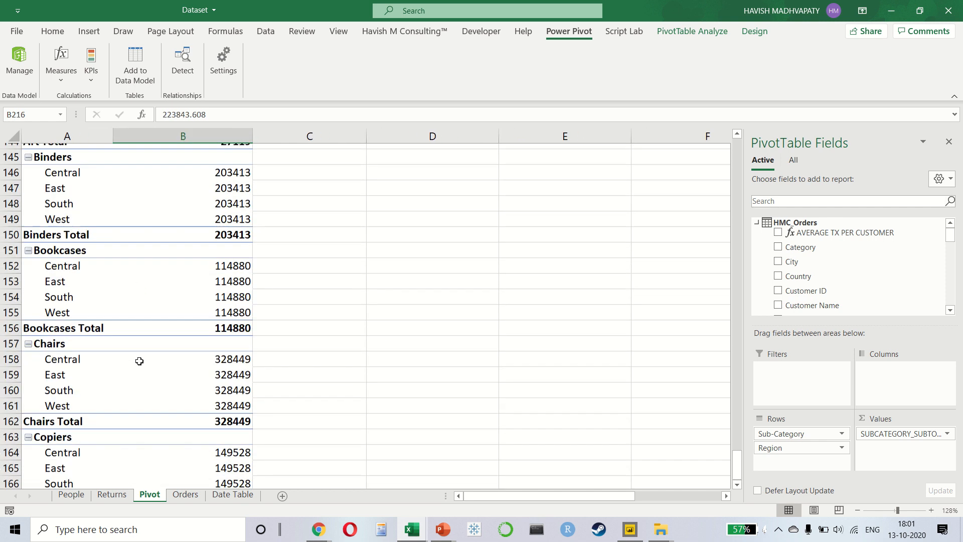
{"action": "left_click", "coordinate": [182, 202]}
{"action": "key", "text": "ctrl+a"}
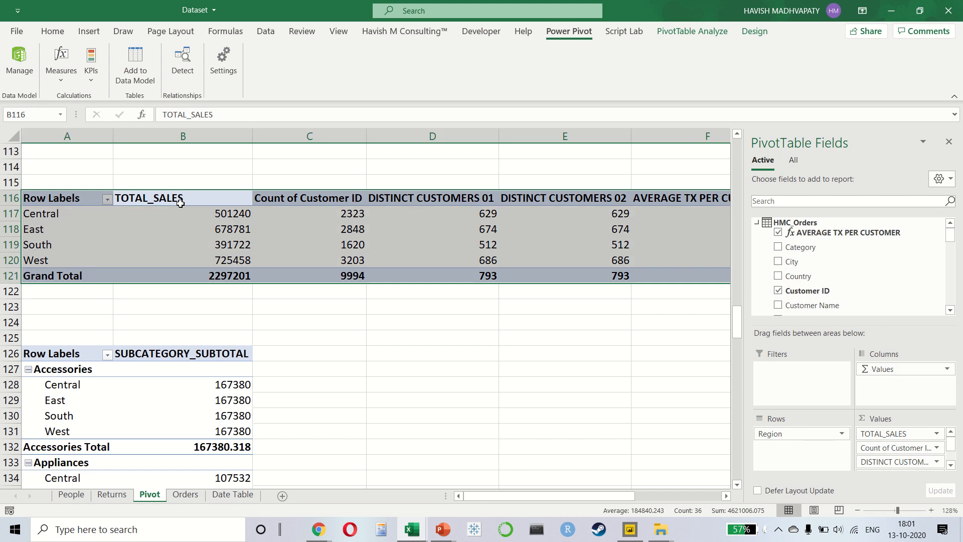
{"action": "key", "text": "ctrl+c"}
{"action": "scroll", "coordinate": [181, 203], "scroll_direction": "down", "scroll_amount": 20}
{"action": "scroll", "coordinate": [181, 203], "scroll_direction": "up", "scroll_amount": 5}
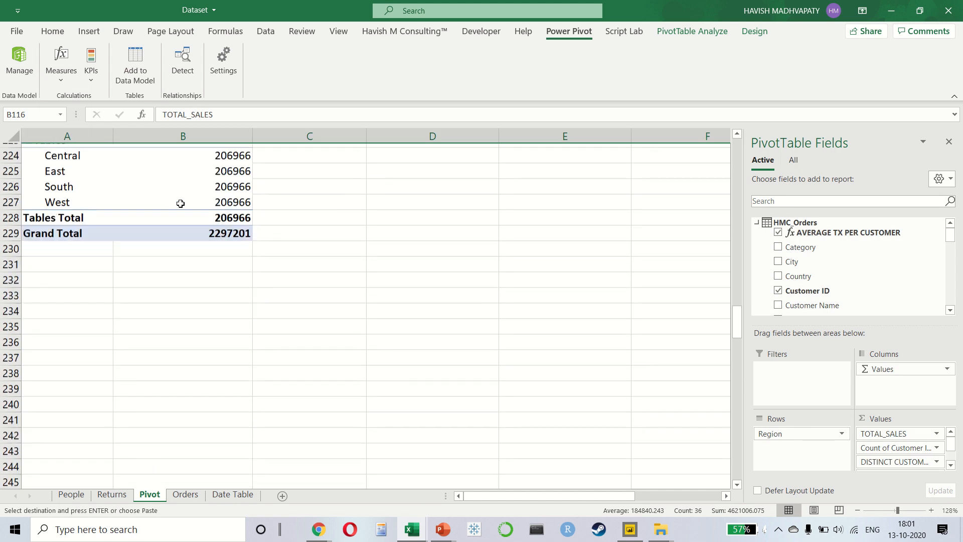
{"action": "left_click", "coordinate": [106, 291]}
{"action": "key", "text": "ctrl+v"}
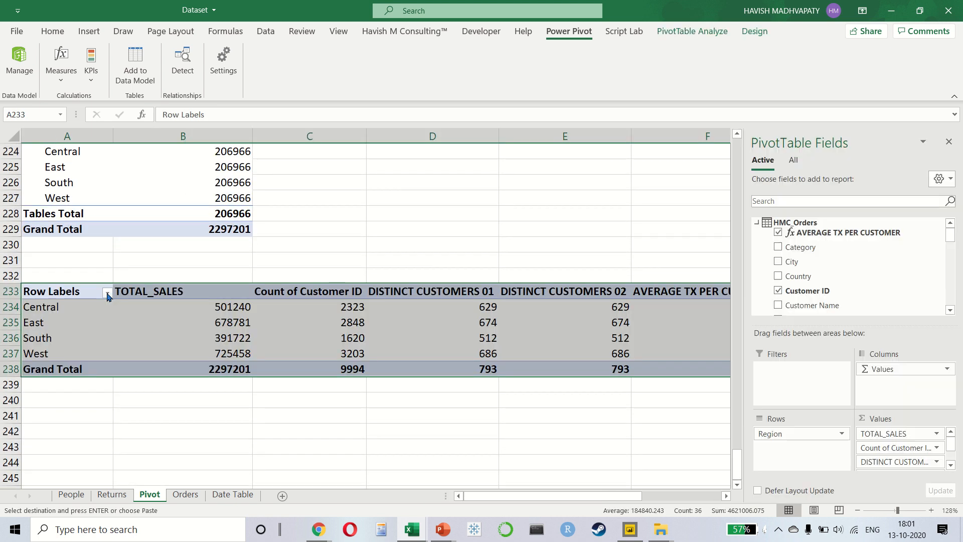
Remove all value fields from the pasted PivotTable, including Count of Customer ID, AVERAGE TX PER CUSTOMER and TOTAL_SALES, leaving only Region in the rows
{"action": "left_click", "coordinate": [462, 313]}
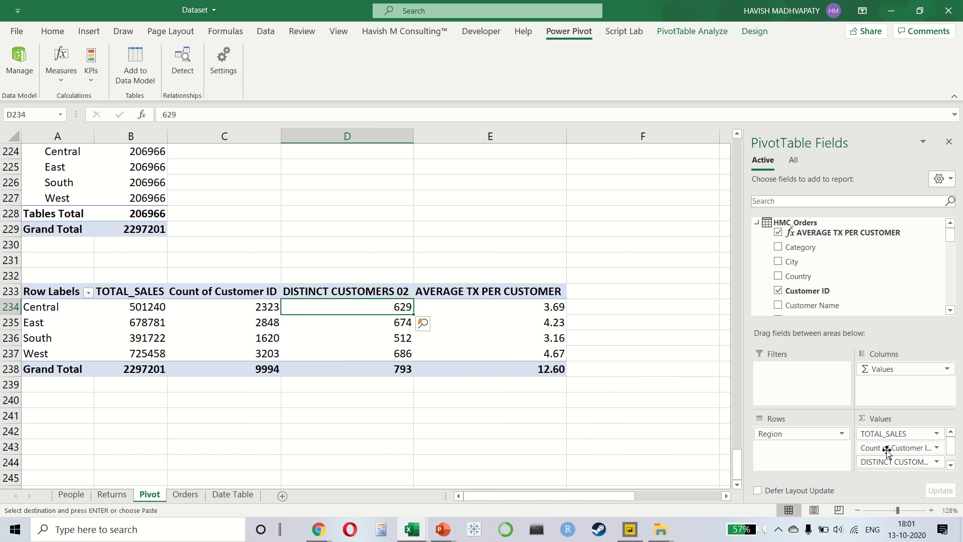
{"action": "left_click_drag", "start_coordinate": [886, 448], "coordinate": [585, 428]}
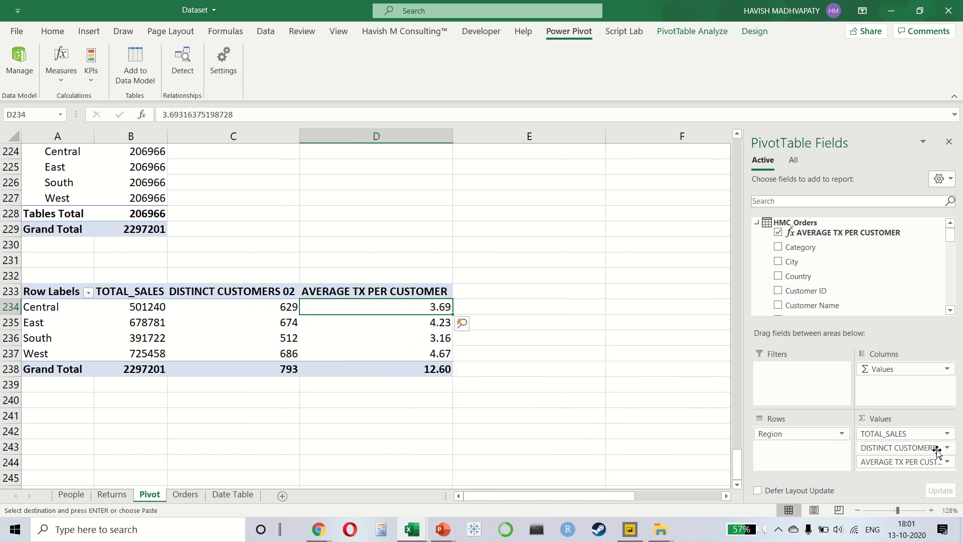
{"action": "left_click_drag", "start_coordinate": [903, 462], "coordinate": [622, 343]}
{"action": "left_click_drag", "start_coordinate": [930, 451], "coordinate": [622, 389]}
{"action": "left_click_drag", "start_coordinate": [897, 434], "coordinate": [759, 400]}
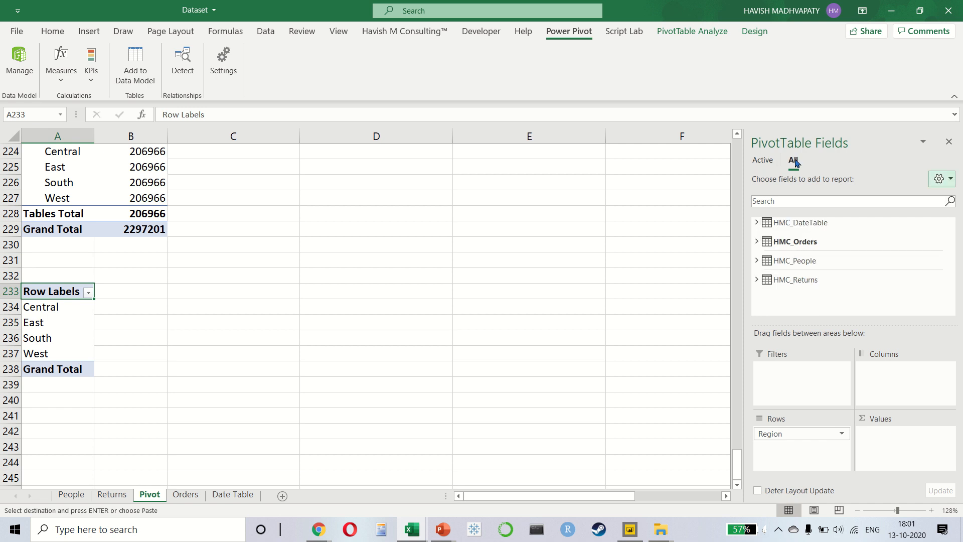
Add the Date Table field from HMC_DateTable to the PivotTable rows and move Region to the columns
{"action": "left_click", "coordinate": [797, 223]}
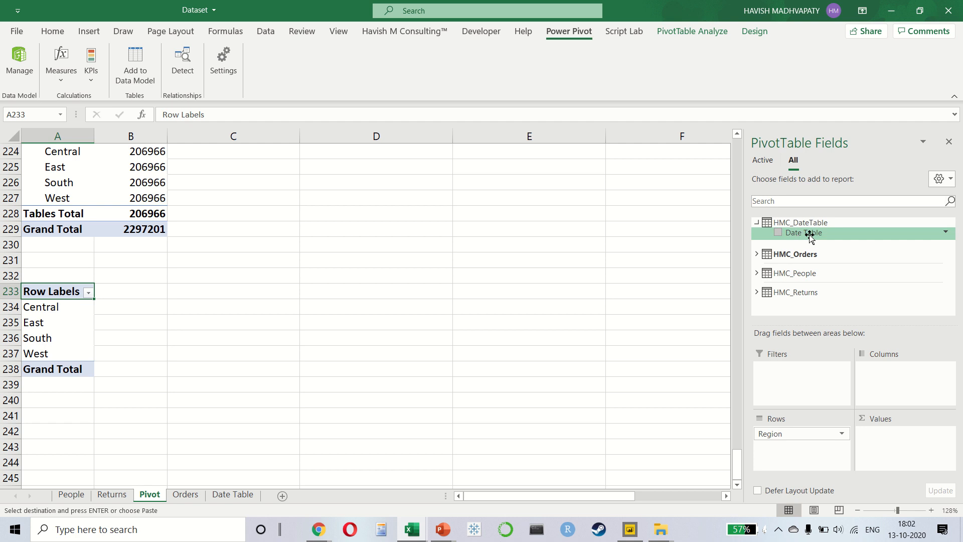
{"action": "left_click_drag", "start_coordinate": [811, 238], "coordinate": [803, 464]}
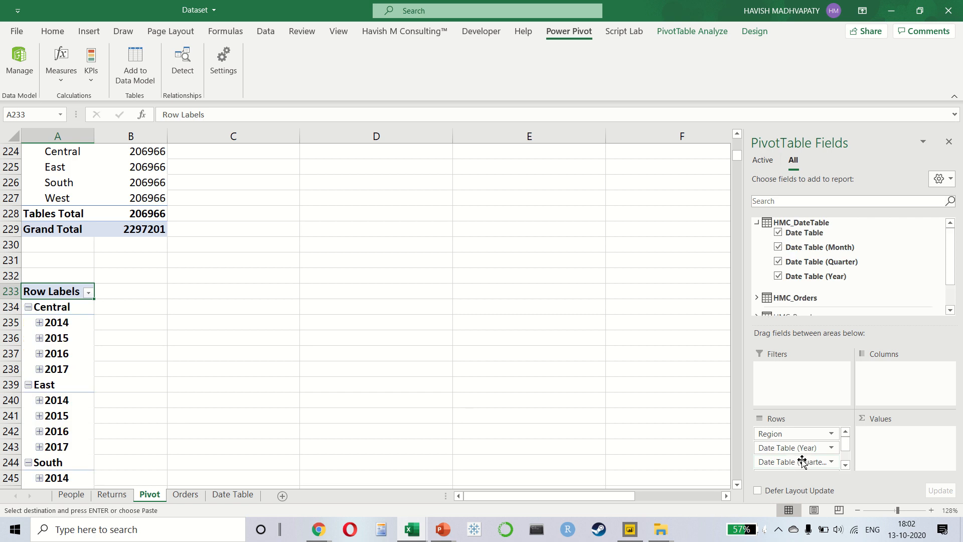
{"action": "left_click_drag", "start_coordinate": [771, 432], "coordinate": [873, 384]}
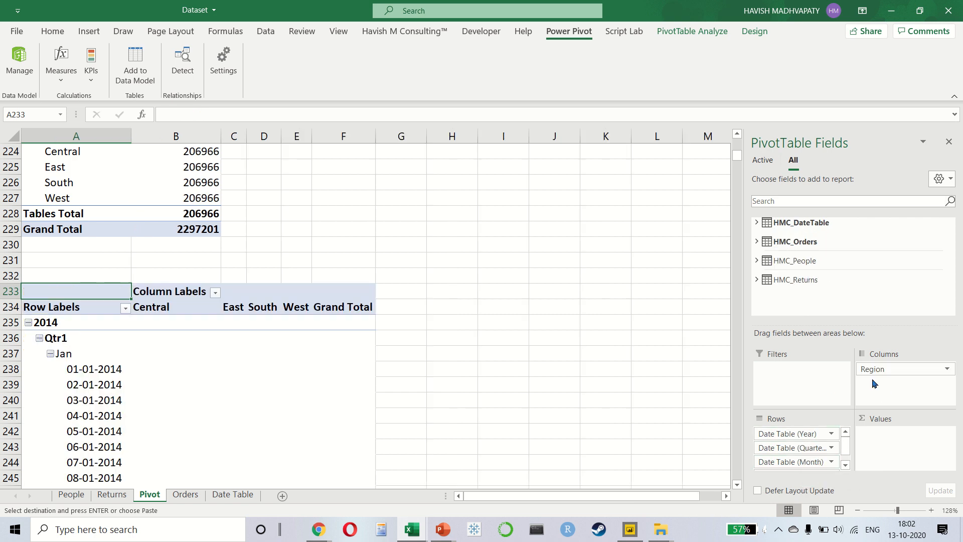
Group the PivotTable dates by Months and Years only, without Quarters
{"action": "left_click", "coordinate": [86, 369]}
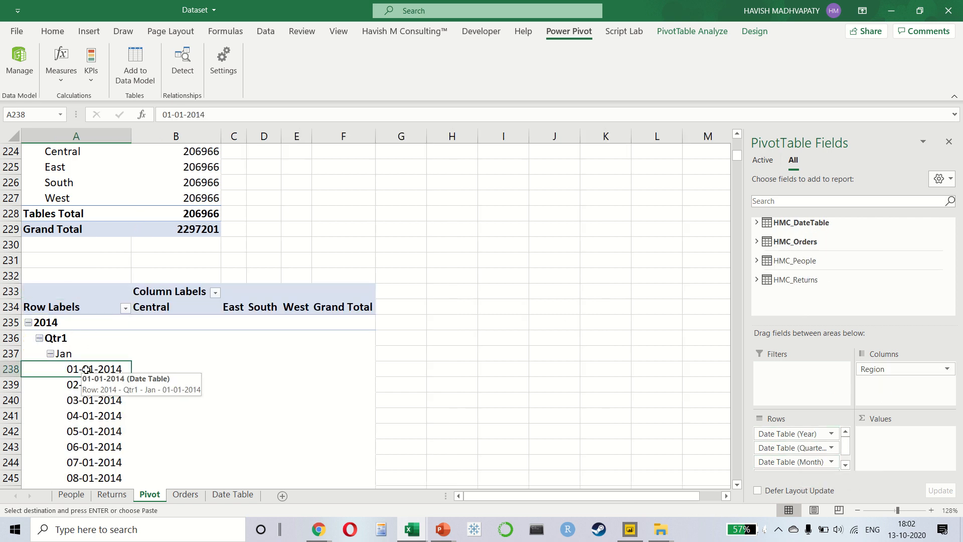
{"action": "right_click", "coordinate": [87, 371]}
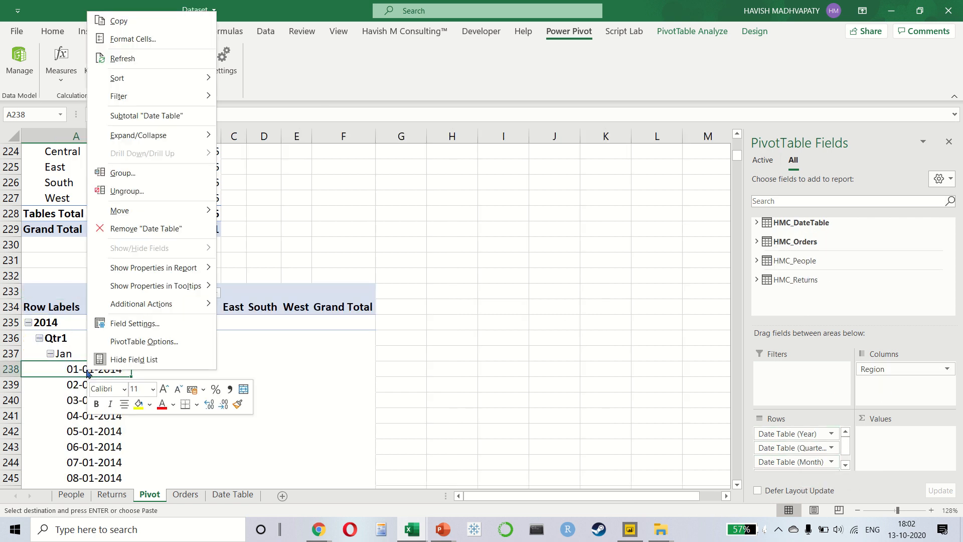
{"action": "left_click", "coordinate": [146, 181]}
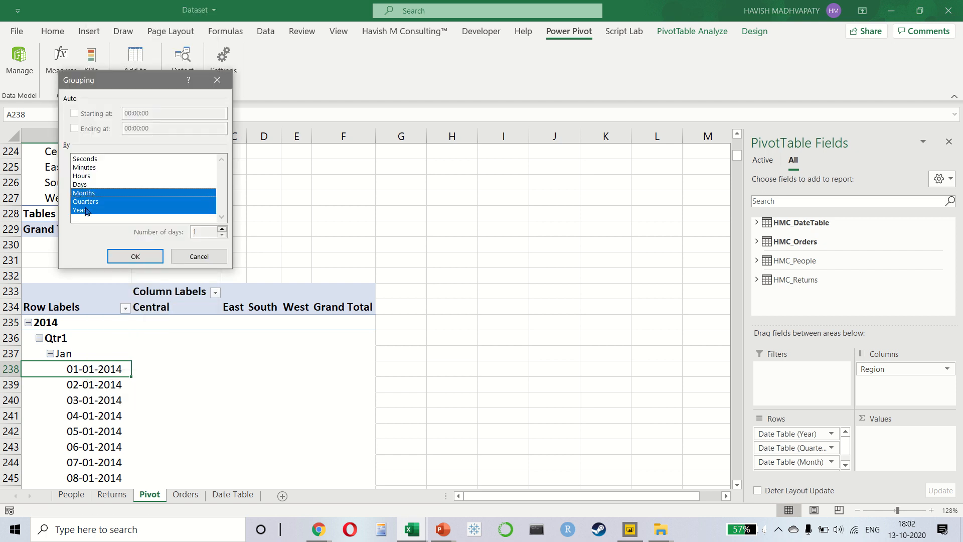
{"action": "left_click", "coordinate": [84, 201]}
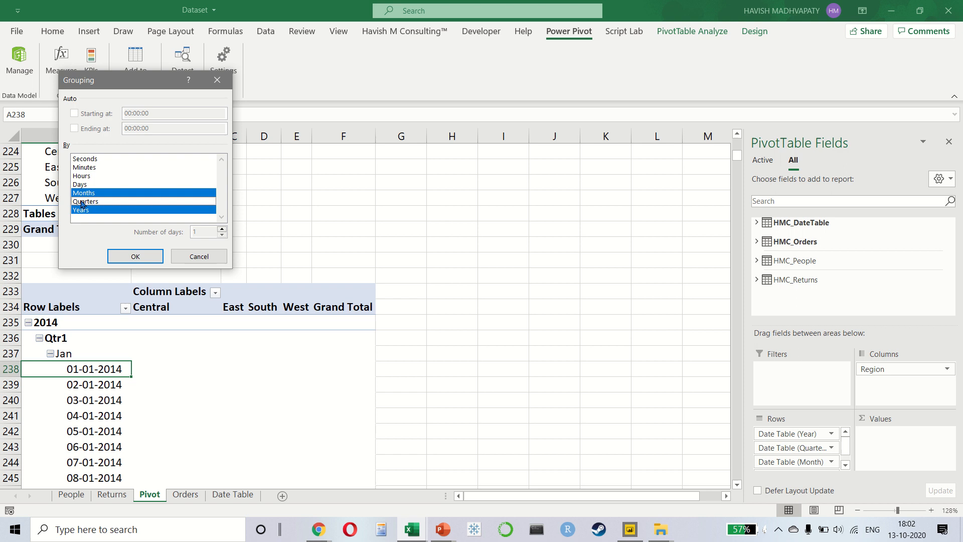
{"action": "left_click", "coordinate": [150, 256]}
{"action": "scroll", "coordinate": [108, 405], "scroll_direction": "down", "scroll_amount": 2}
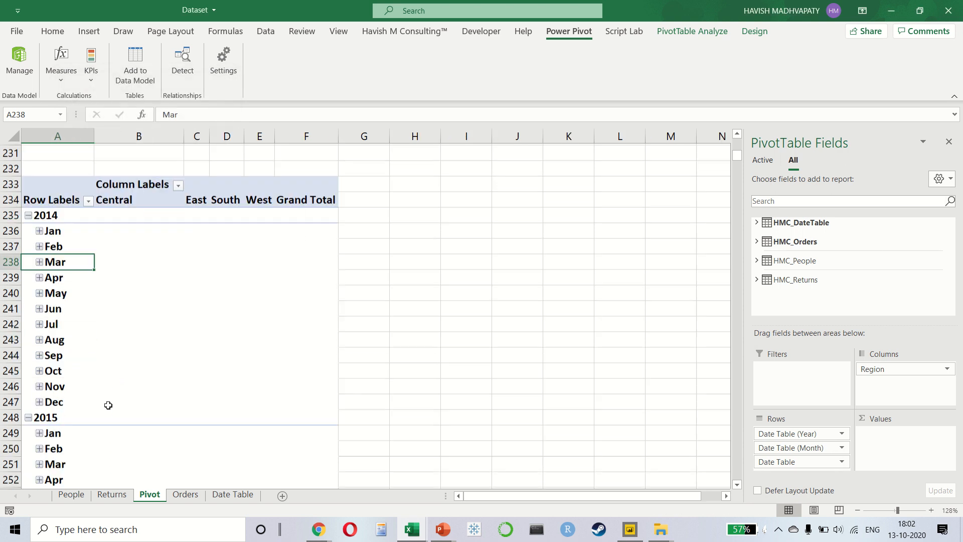
{"action": "scroll", "coordinate": [108, 405], "scroll_direction": "down", "scroll_amount": 5}
{"action": "scroll", "coordinate": [108, 405], "scroll_direction": "up", "scroll_amount": 8}
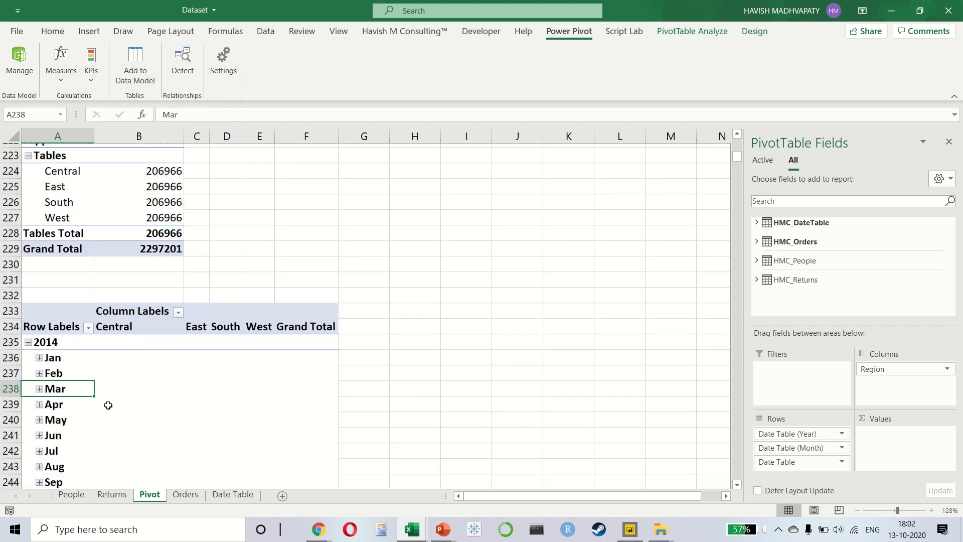
{"action": "scroll", "coordinate": [108, 405], "scroll_direction": "down", "scroll_amount": 3}
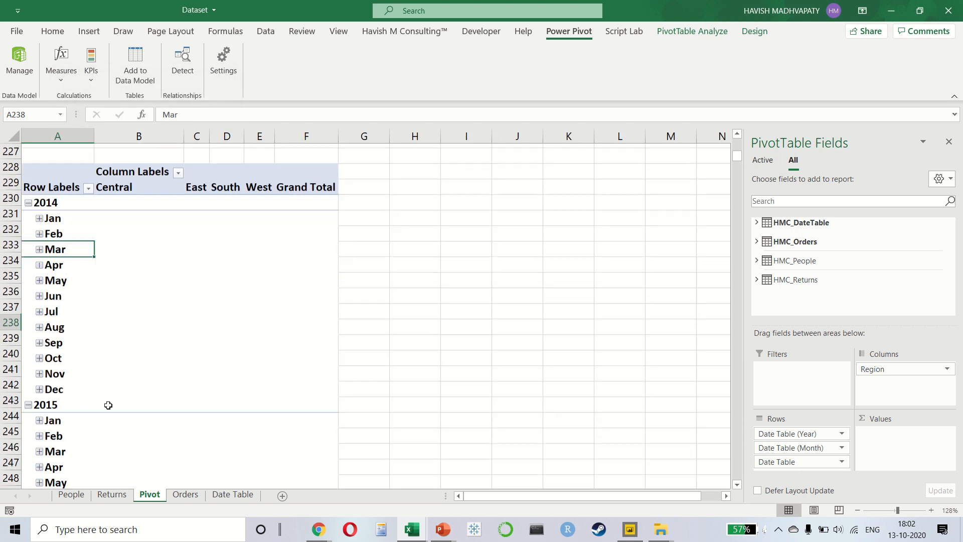
Find the TOTAL_SALES measure by searching the PivotTable fields for "tot" and add it to the values
{"action": "left_click", "coordinate": [802, 242]}
{"action": "scroll", "coordinate": [804, 250], "scroll_direction": "down", "scroll_amount": 8}
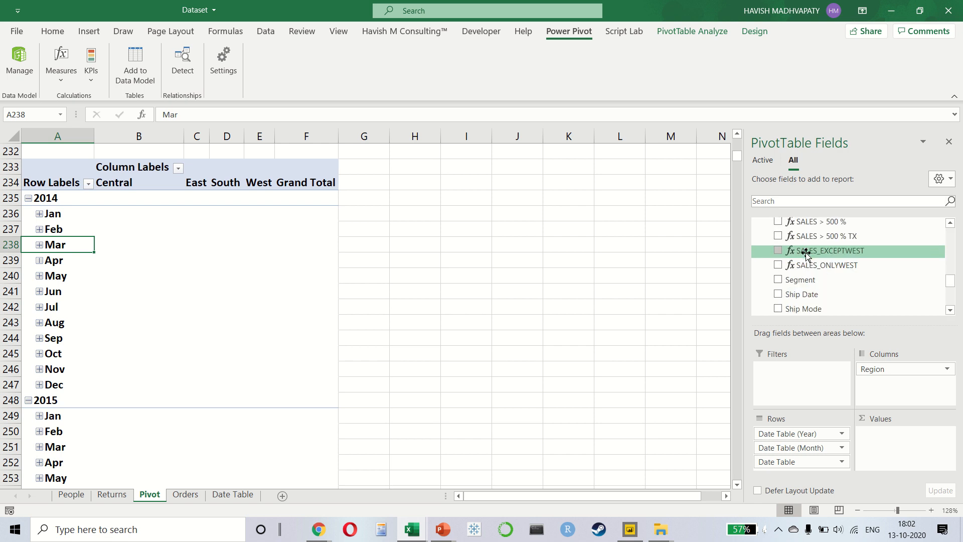
{"action": "scroll", "coordinate": [805, 253], "scroll_direction": "up", "scroll_amount": 4}
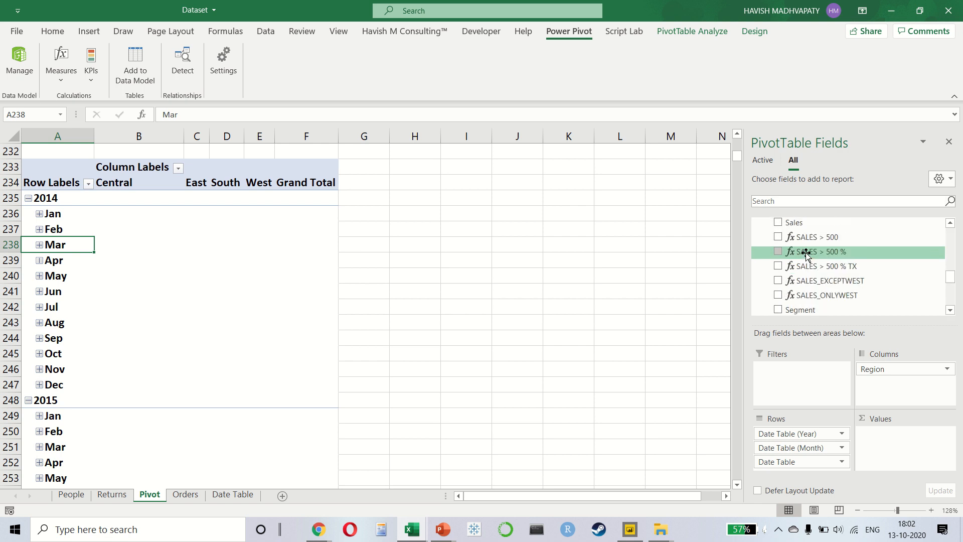
{"action": "left_click", "coordinate": [844, 201]}
{"action": "type", "text": "tot"}
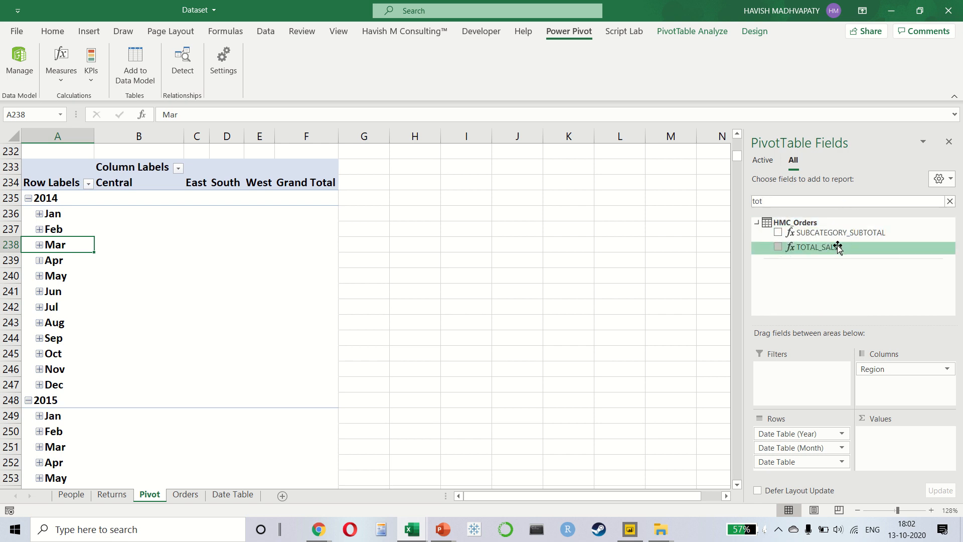
{"action": "left_click_drag", "start_coordinate": [834, 246], "coordinate": [886, 445]}
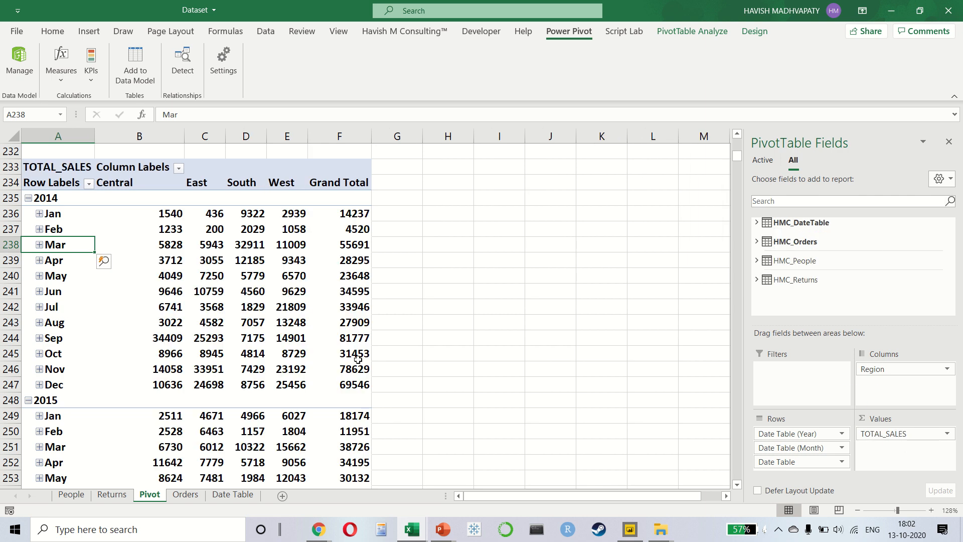
{"action": "left_click", "coordinate": [279, 325]}
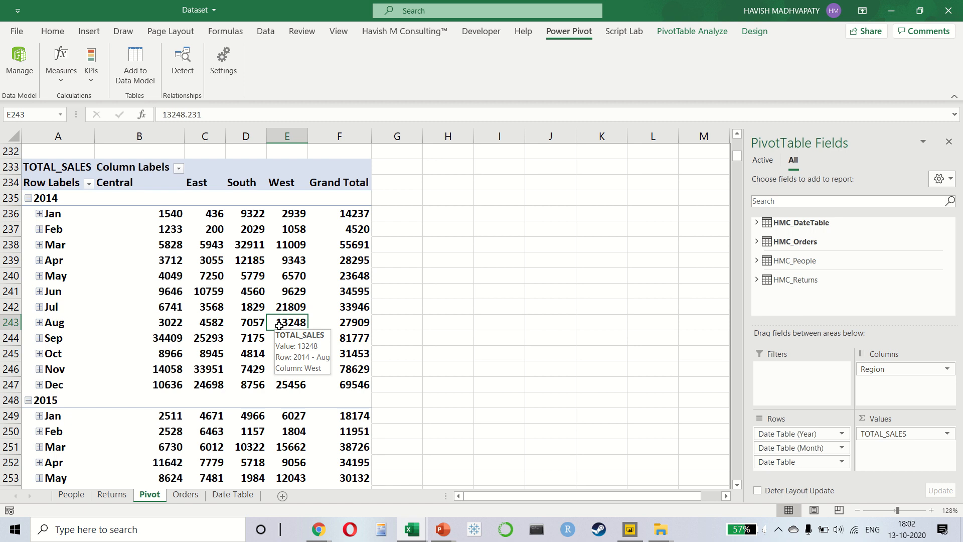
Review the source dates on the Date Table and Orders sheets, returning to the Pivot sheet after each
{"action": "left_click", "coordinate": [223, 496]}
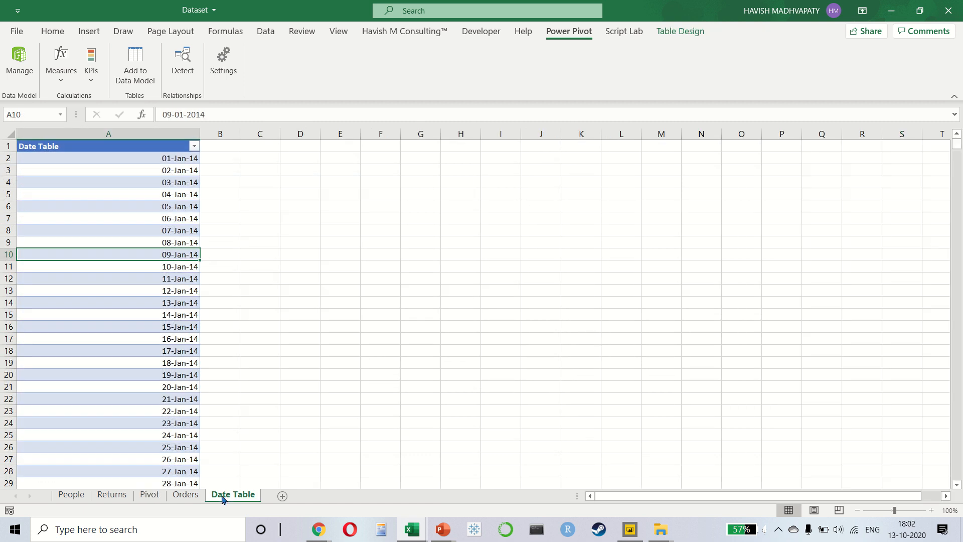
{"action": "left_click", "coordinate": [149, 496]}
{"action": "left_click", "coordinate": [253, 249]}
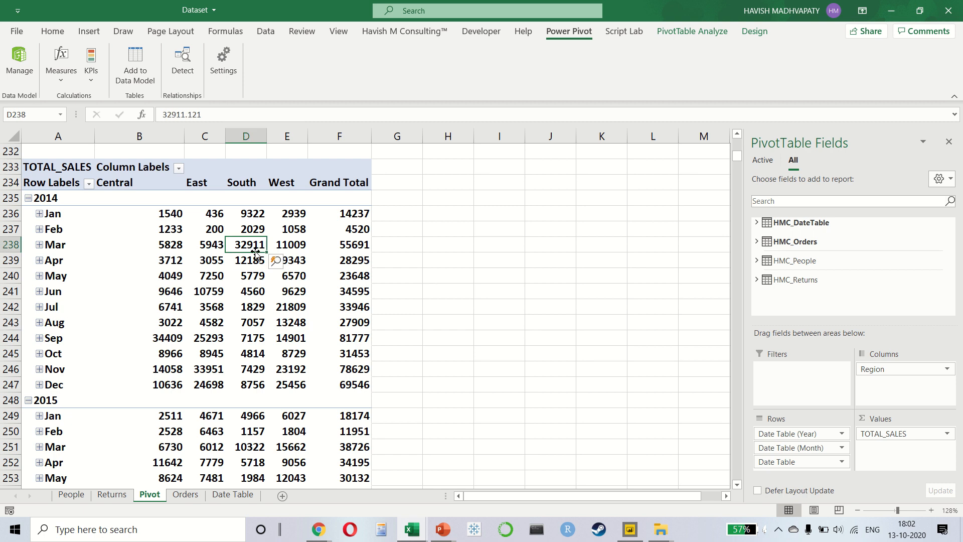
{"action": "left_click", "coordinate": [185, 495]}
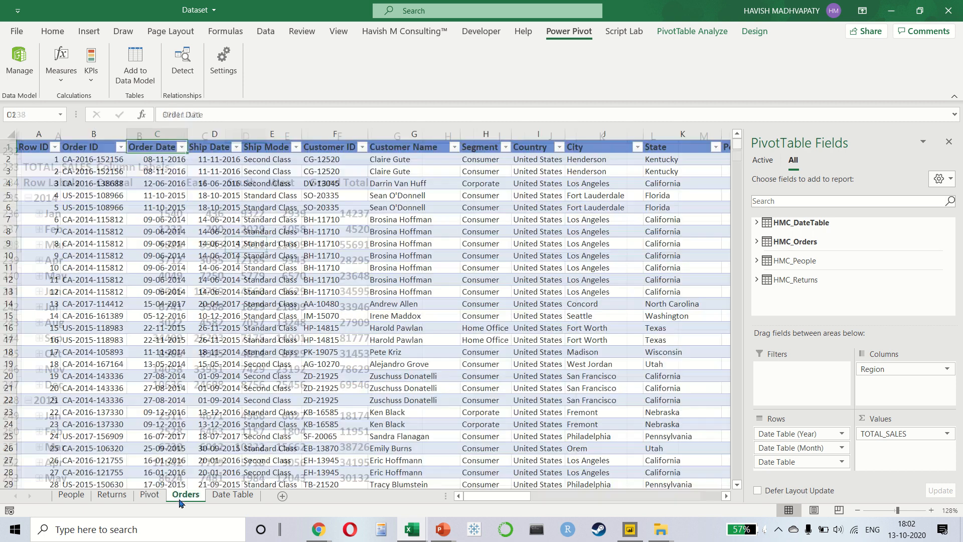
{"action": "left_click", "coordinate": [150, 494]}
{"action": "left_click", "coordinate": [246, 293]}
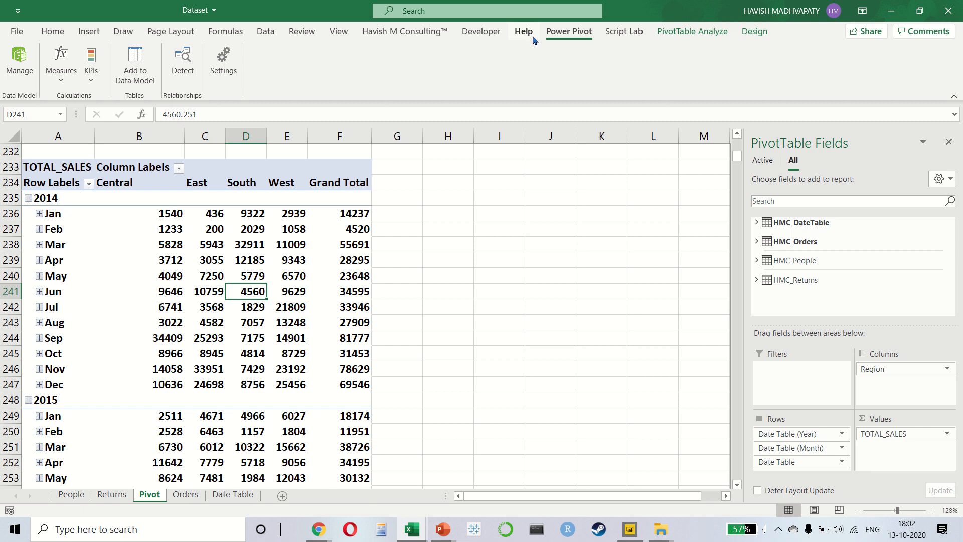
View the relationship between HMC_Orders and HMC_DateTable in the Power Pivot diagram, and return to the PivotTable
{"action": "left_click", "coordinate": [36, 72]}
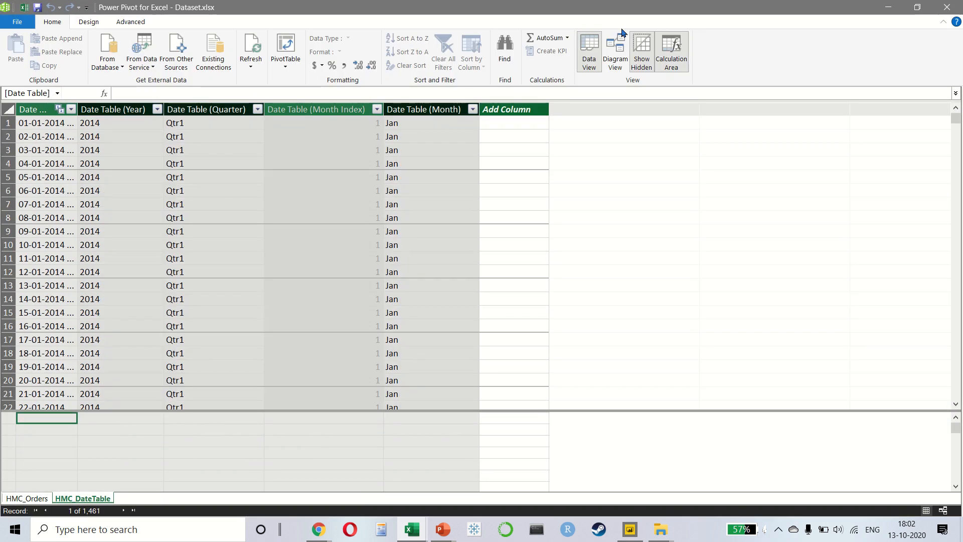
{"action": "left_click", "coordinate": [622, 33]}
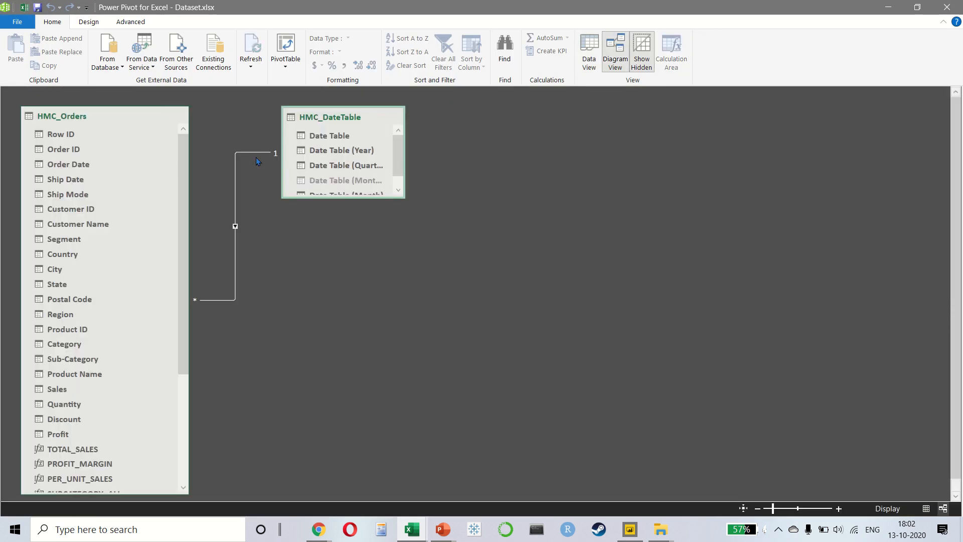
{"action": "left_click", "coordinate": [946, 7]}
{"action": "left_click", "coordinate": [151, 322]}
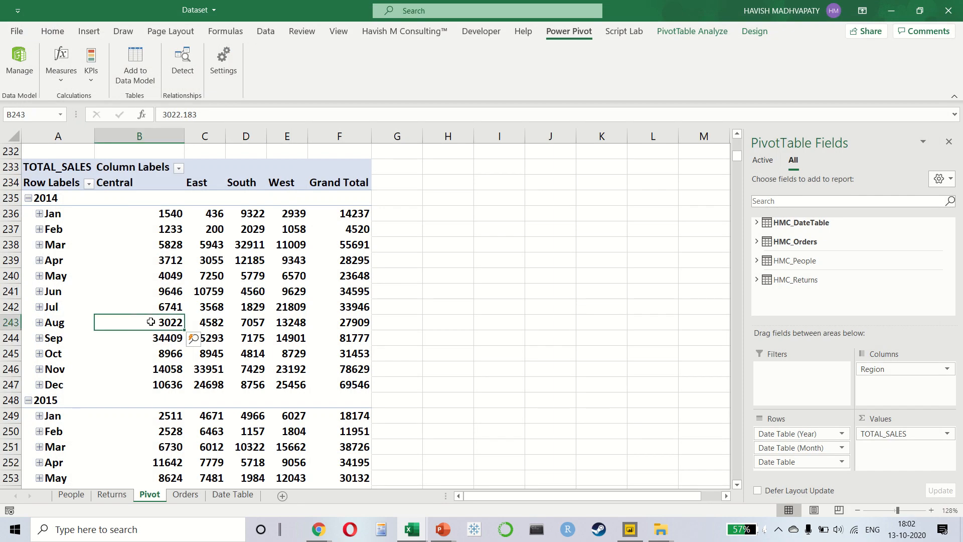
{"action": "mouse_move", "coordinate": [151, 321]}
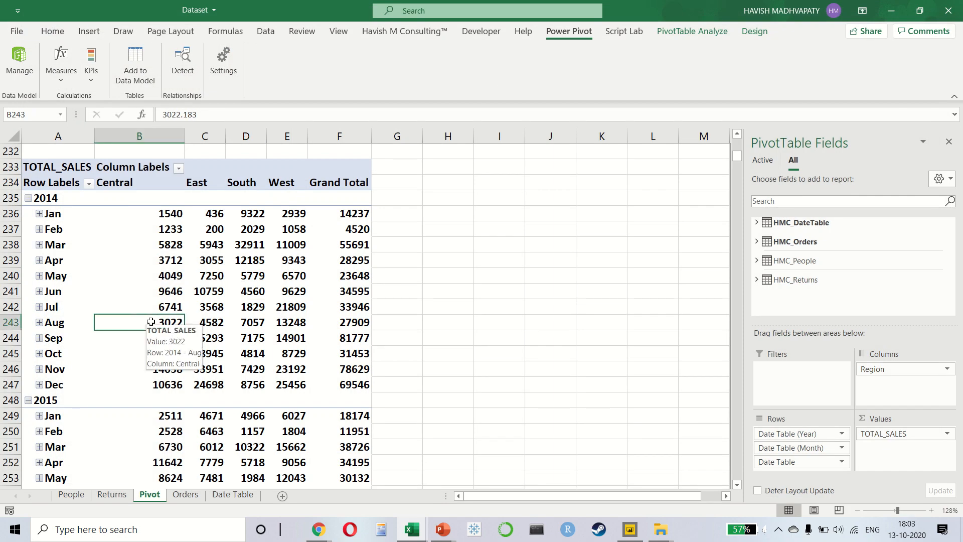
Switch to the DAX COURSE file in Power BI Desktop and start a new calculated table in the data view
{"action": "key", "text": "alt+Tab"}
{"action": "key", "text": "alt+Tab"}
{"action": "key", "text": "alt+Tab"}
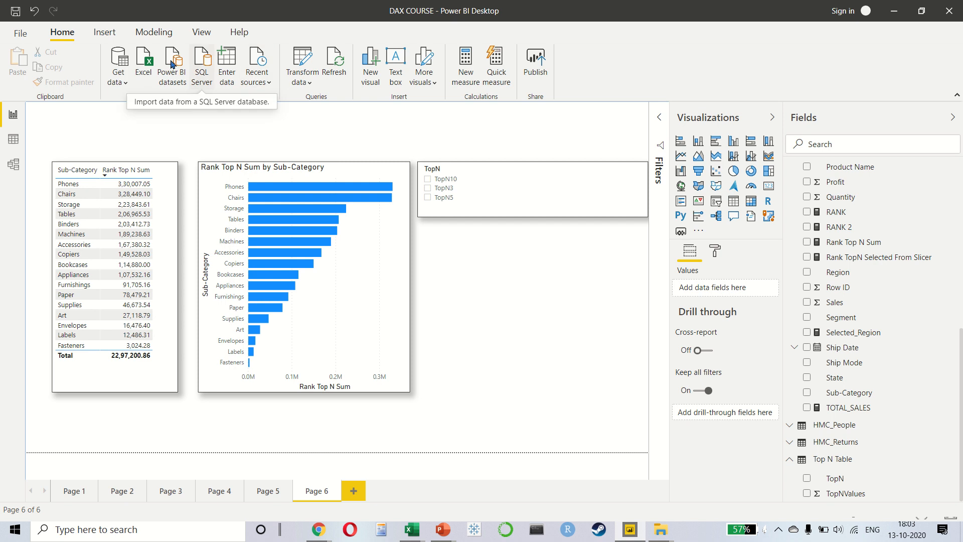
{"action": "left_click", "coordinate": [12, 141]}
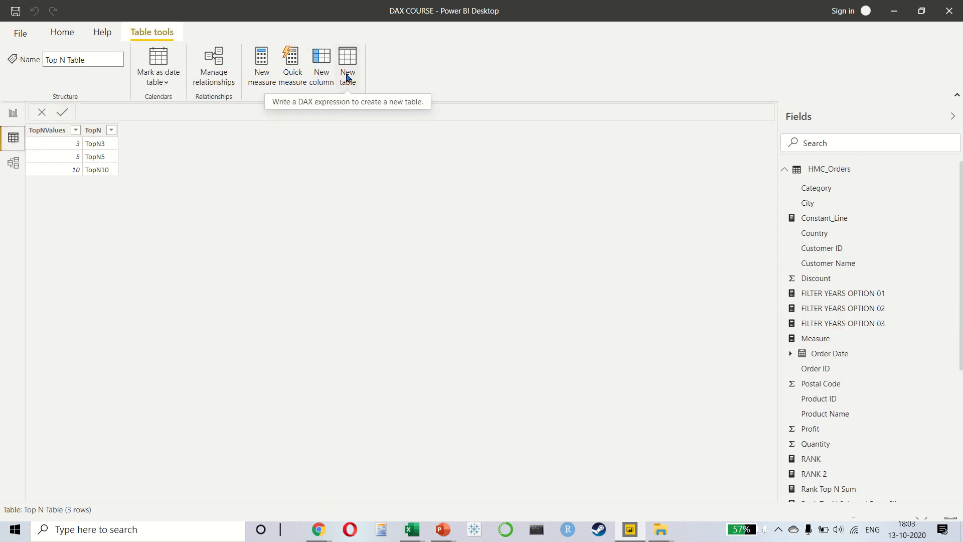
{"action": "left_click", "coordinate": [65, 32]}
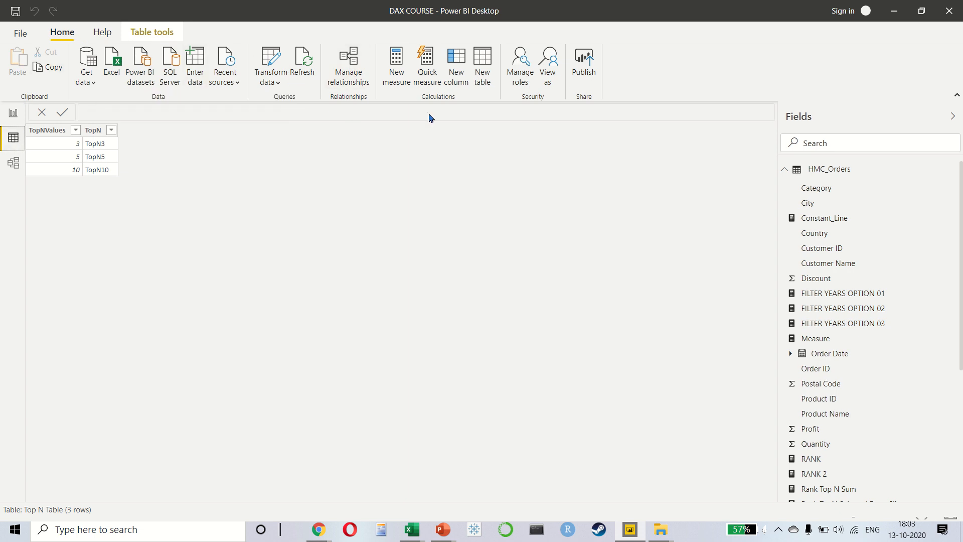
{"action": "left_click", "coordinate": [491, 85]}
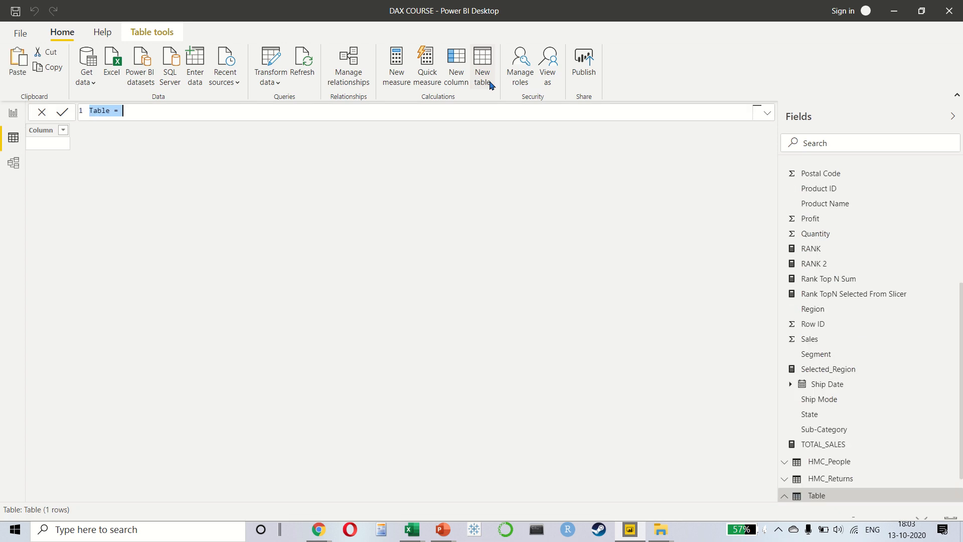
Define the calculated table as DATE TABLE = CALENDAR(MIN(HMC_Orders[Order Date]), MAX(HMC_Orders[Order Date]))
{"action": "key", "text": "Caps_Lock"}
{"action": "type", "text": "DATE"}
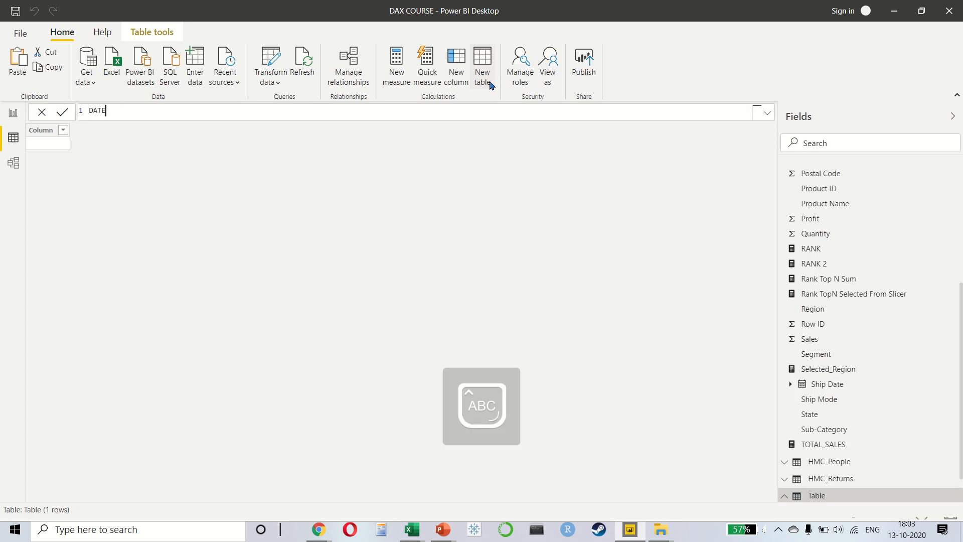
{"action": "type", "text": " TABLE = CALE"}
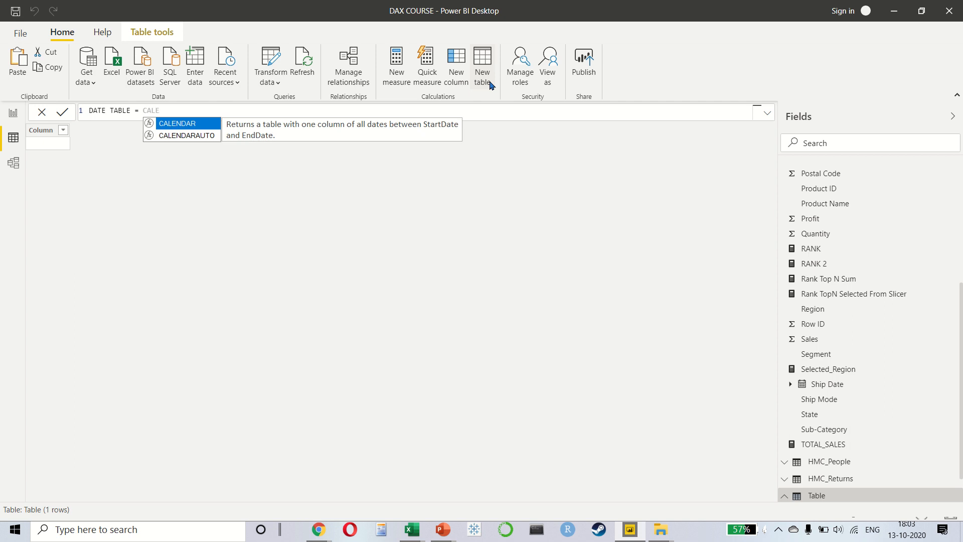
{"action": "key", "text": "Tab"}
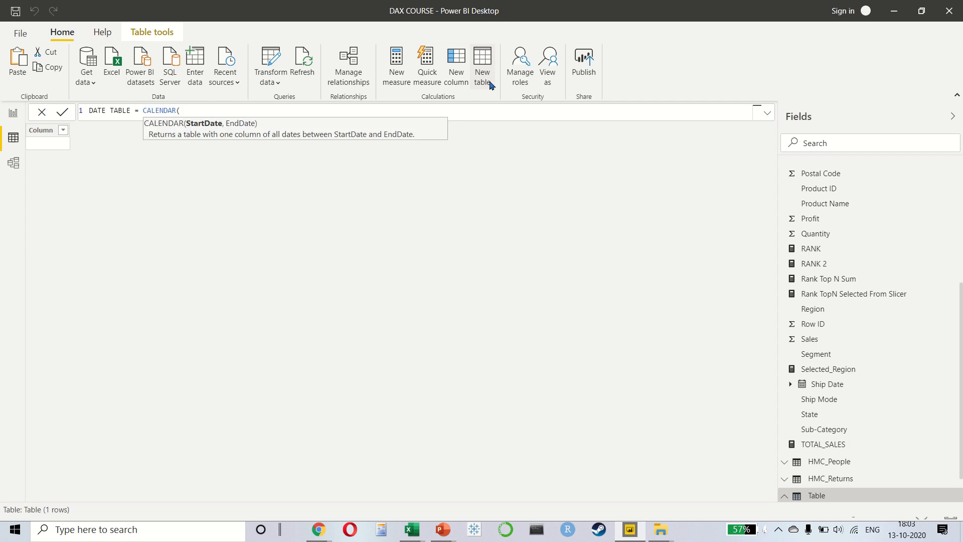
{"action": "type", "text": "MIN(ORDER"}
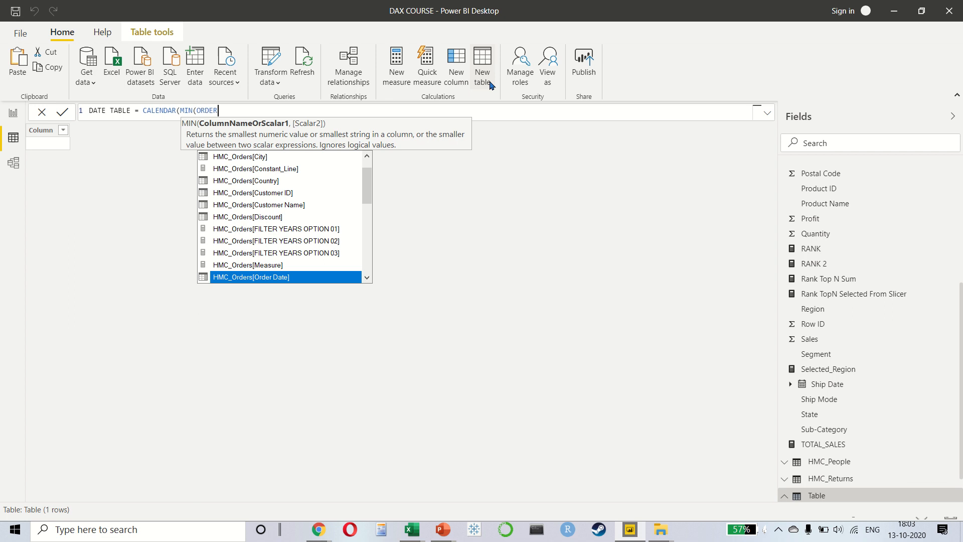
{"action": "key", "text": "Tab"}
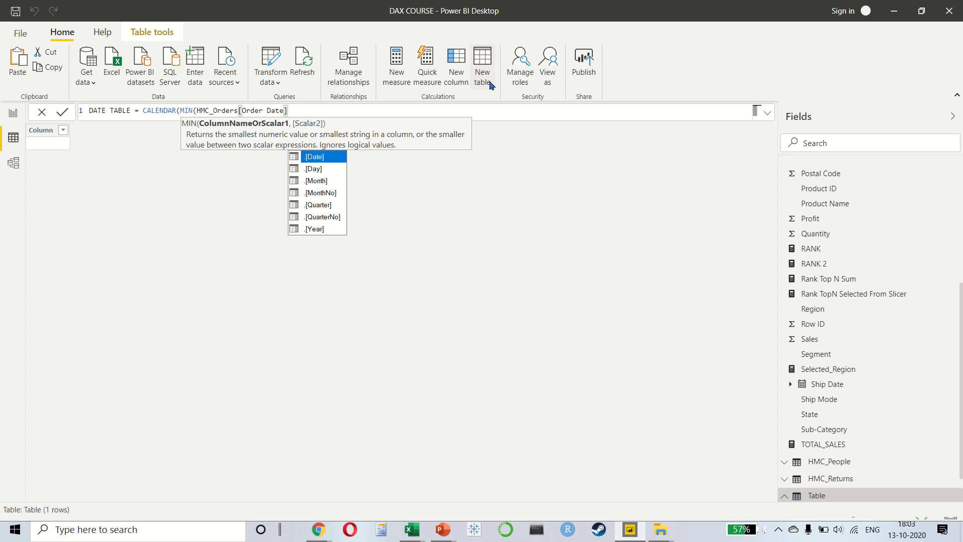
{"action": "type", "text": "), M"}
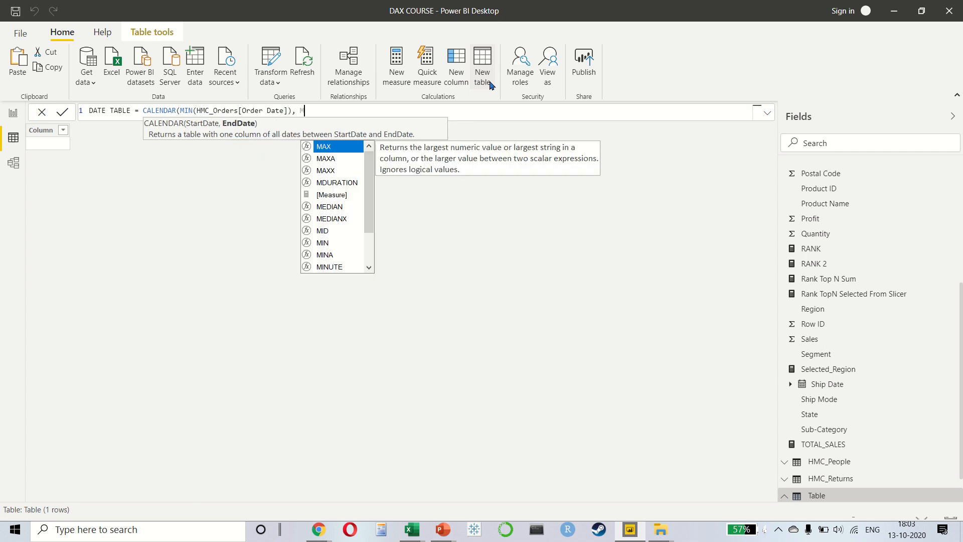
{"action": "type", "text": "AX(ORDER"}
{"action": "key", "text": "Tab"}
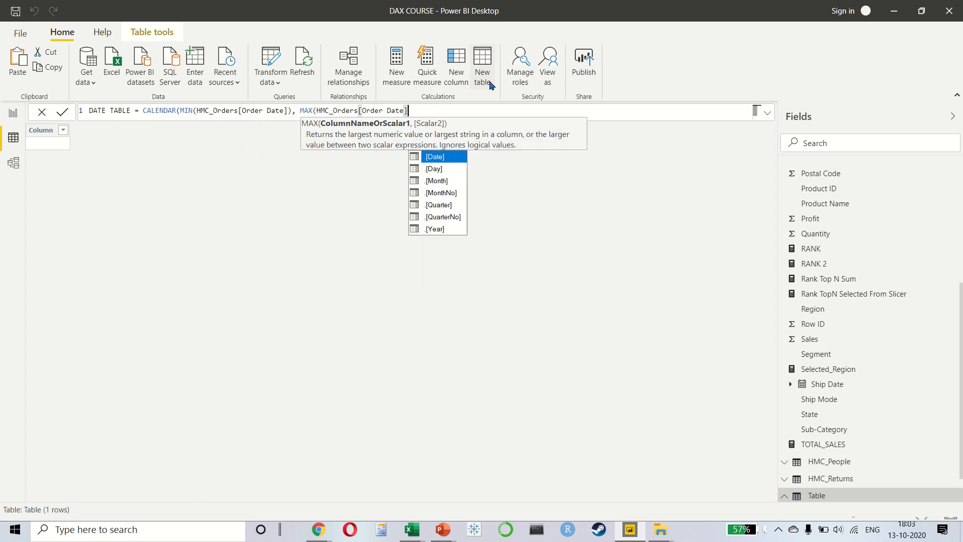
{"action": "type", "text": "))"}
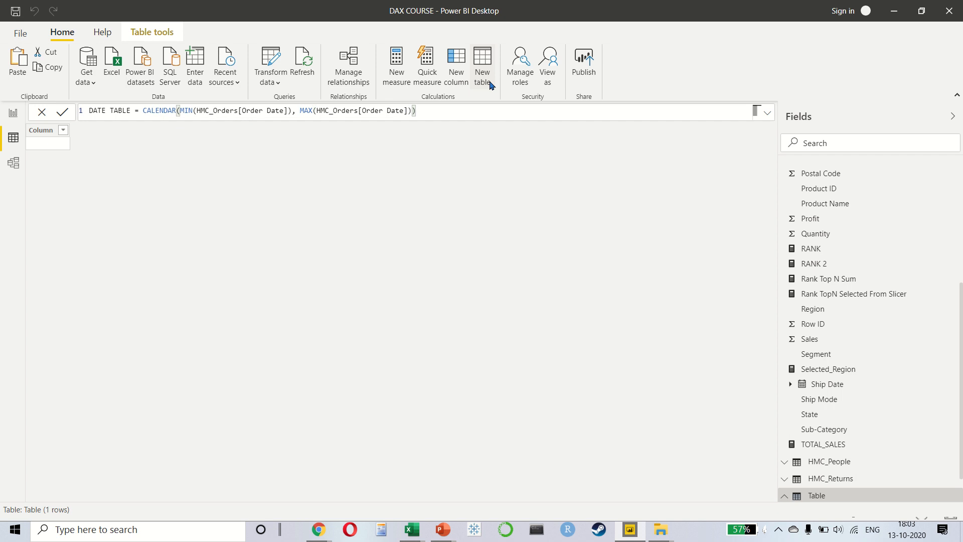
{"action": "key", "text": "Return"}
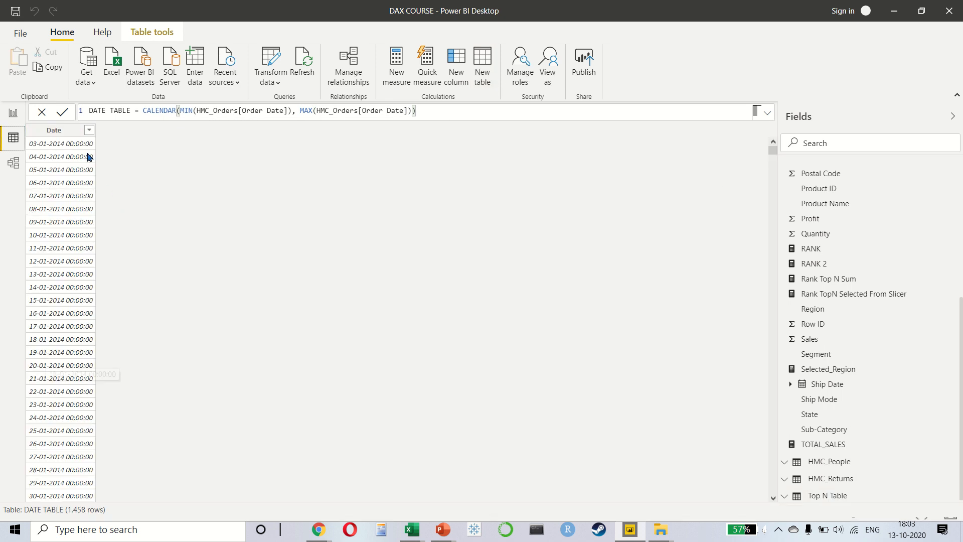
Sort the Date column descending to check its latest date, and return it to ascending order
{"action": "left_click", "coordinate": [88, 133]}
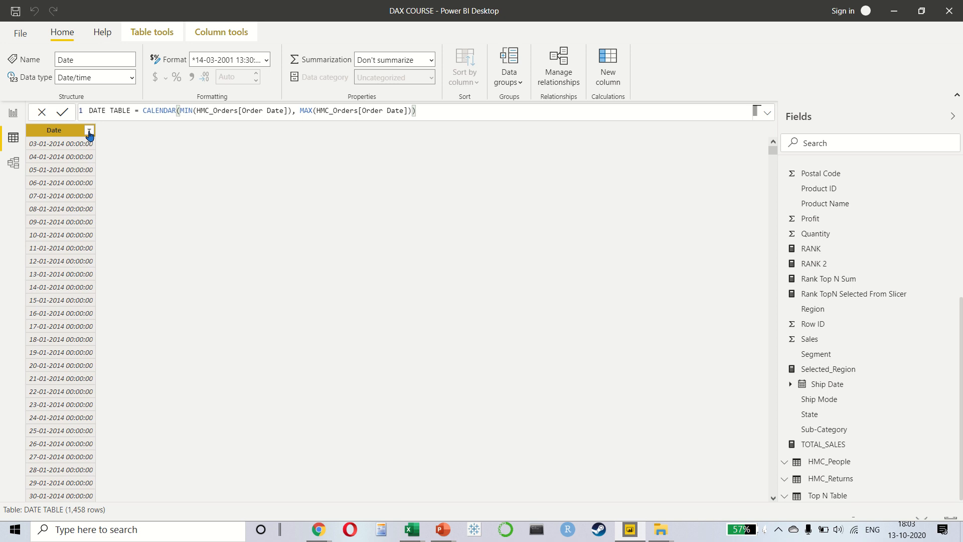
{"action": "left_click", "coordinate": [89, 131]}
{"action": "left_click", "coordinate": [108, 156]}
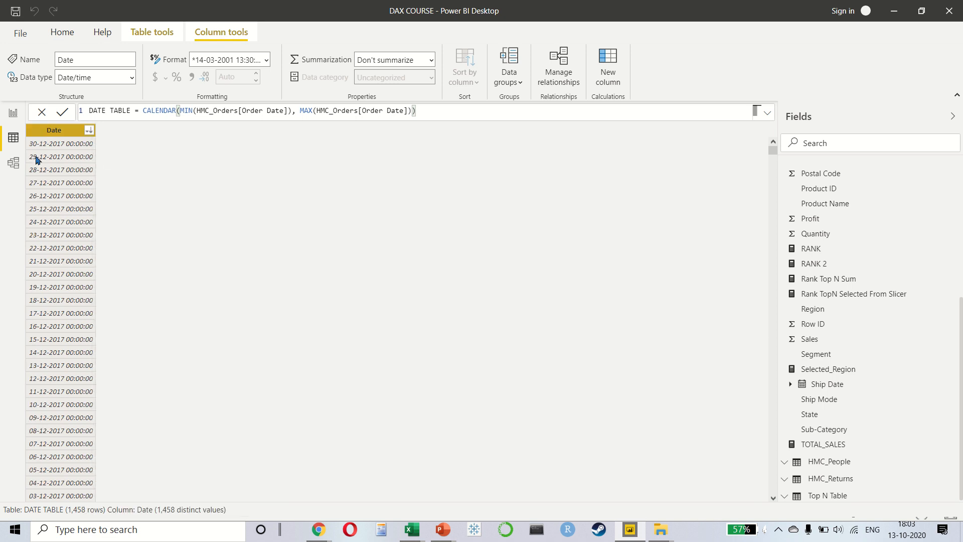
{"action": "left_click", "coordinate": [89, 131]}
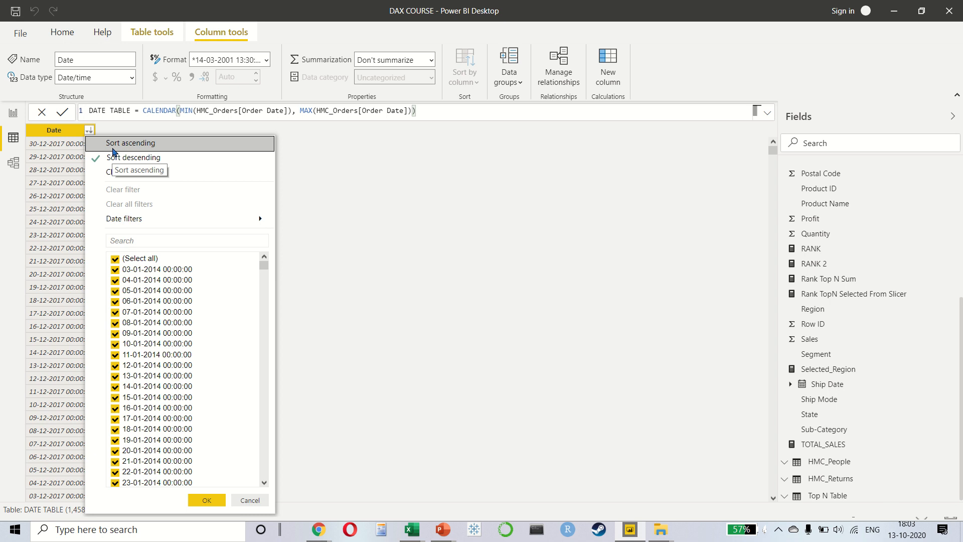
{"action": "left_click", "coordinate": [113, 145]}
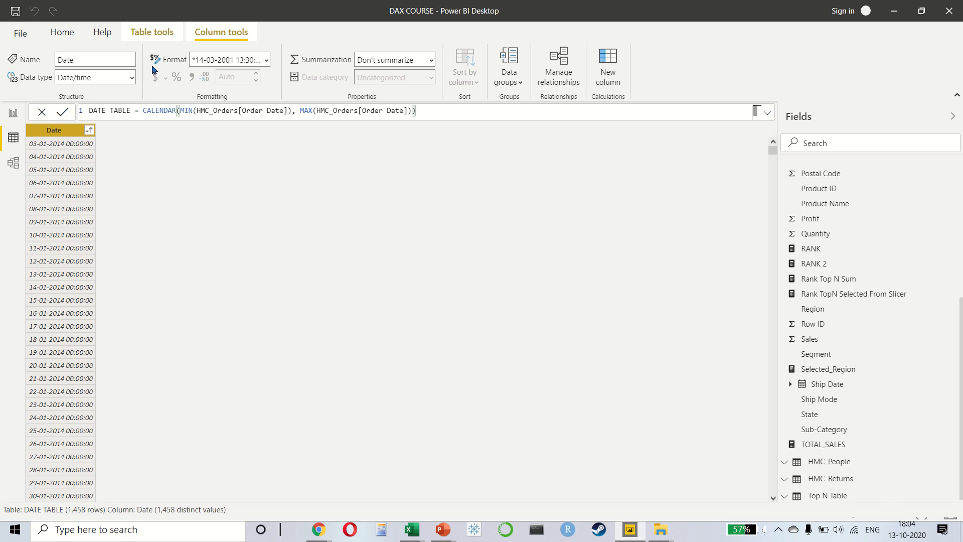
Format the Date column as *14-03-2001 (dd-mm-yyyy) and widen it
{"action": "left_click", "coordinate": [266, 61]}
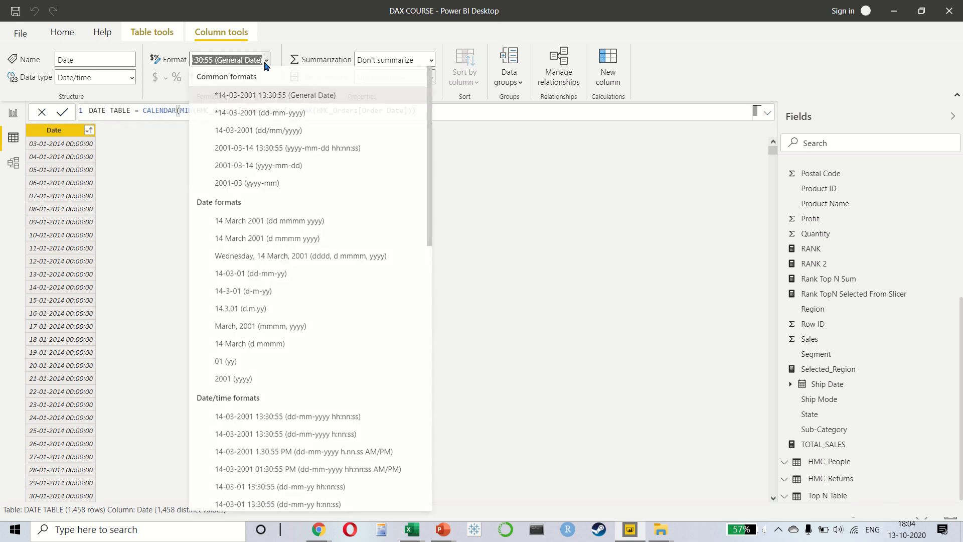
{"action": "left_click", "coordinate": [264, 115]}
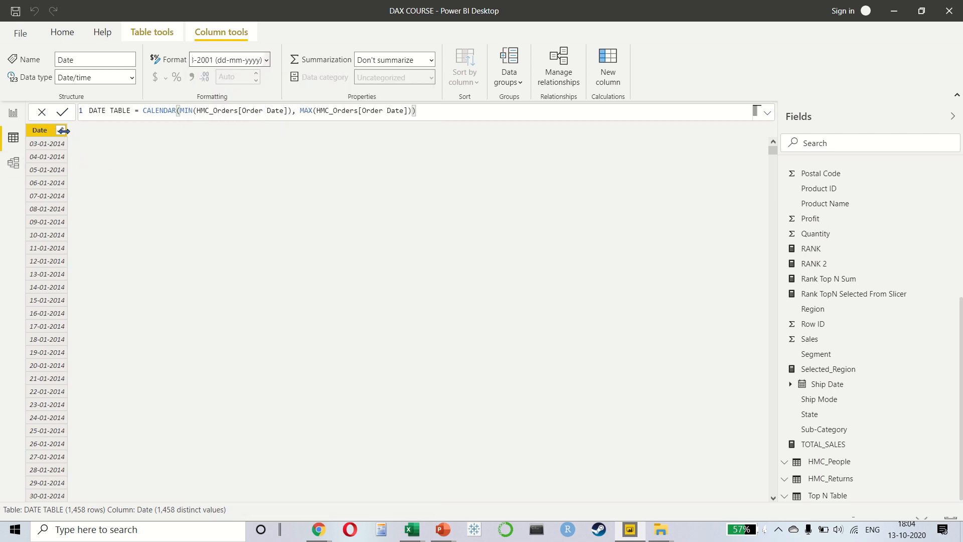
{"action": "left_click_drag", "start_coordinate": [66, 130], "coordinate": [184, 155]}
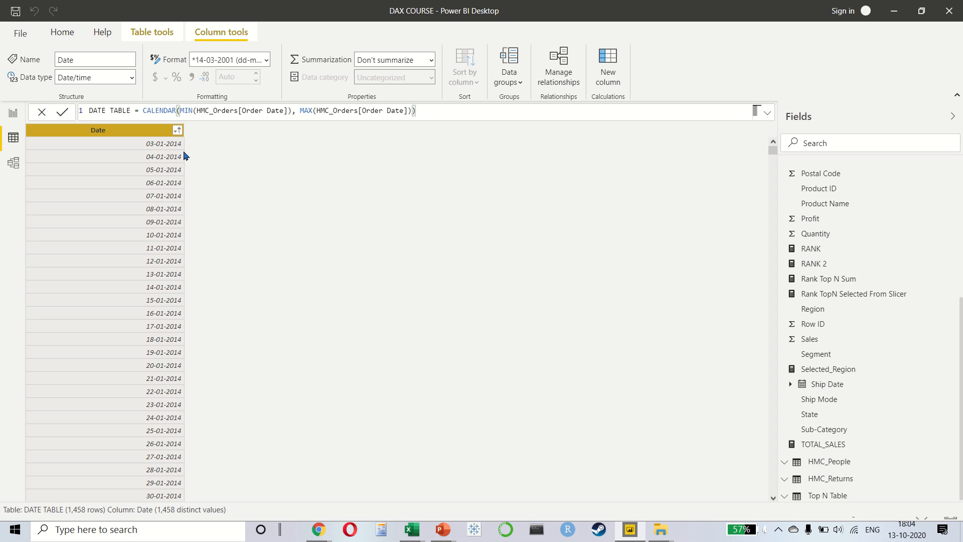
Delete the relationship between HMC_Orders and HMC_People in the model view
{"action": "left_click", "coordinate": [13, 162]}
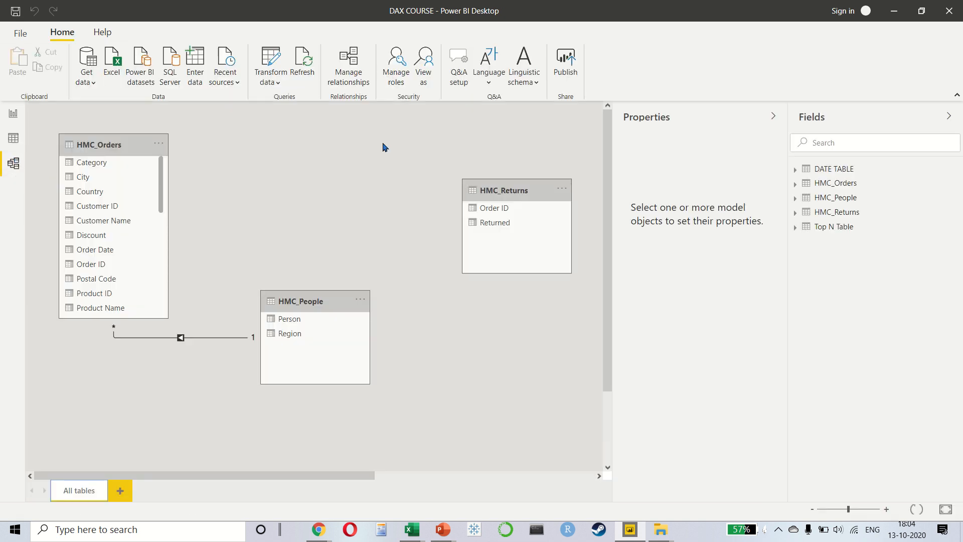
{"action": "right_click", "coordinate": [232, 341]}
{"action": "left_click", "coordinate": [257, 345]}
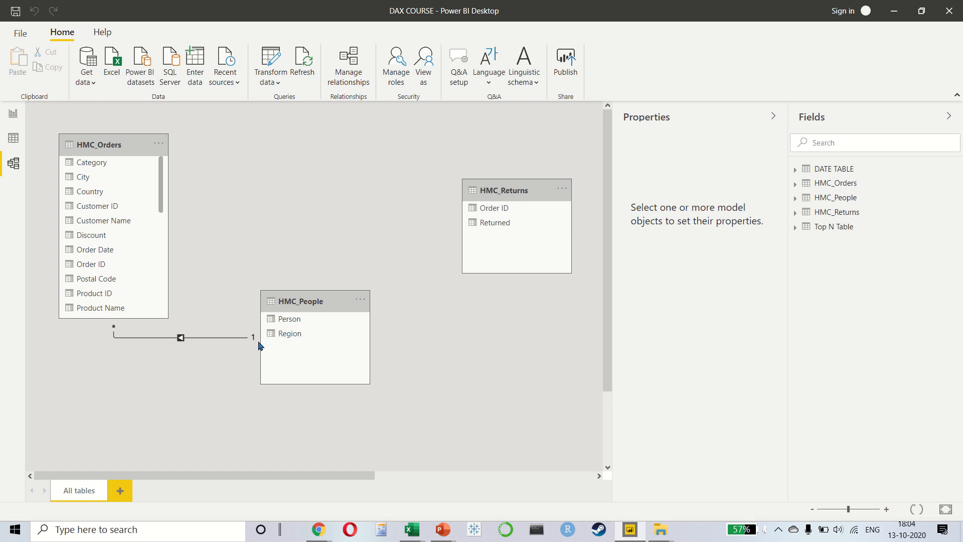
{"action": "left_click", "coordinate": [541, 284]}
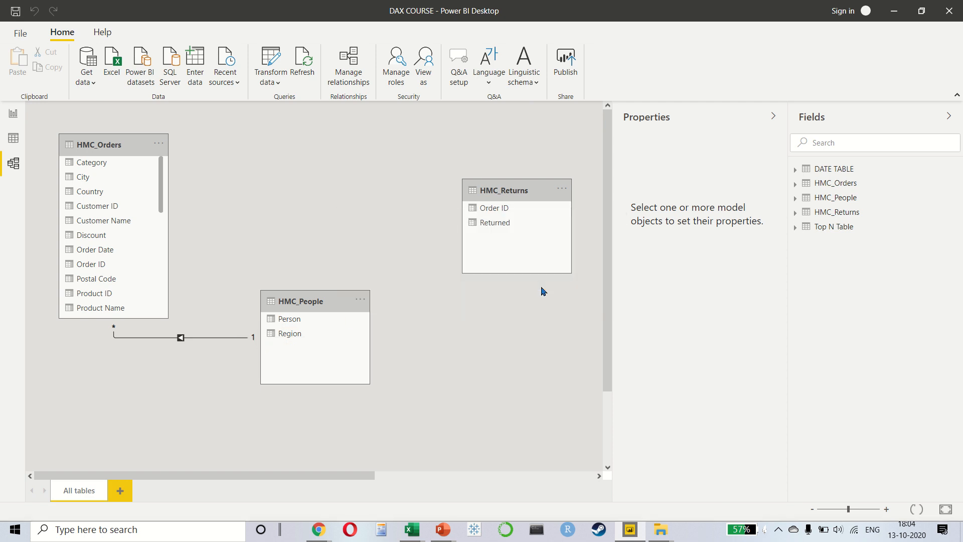
Arrange the model diagram with HMC_Returns and HMC_People below HMC_Orders, and DATE TABLE to the right of HMC_Orders
{"action": "left_click_drag", "start_coordinate": [493, 190], "coordinate": [76, 378]}
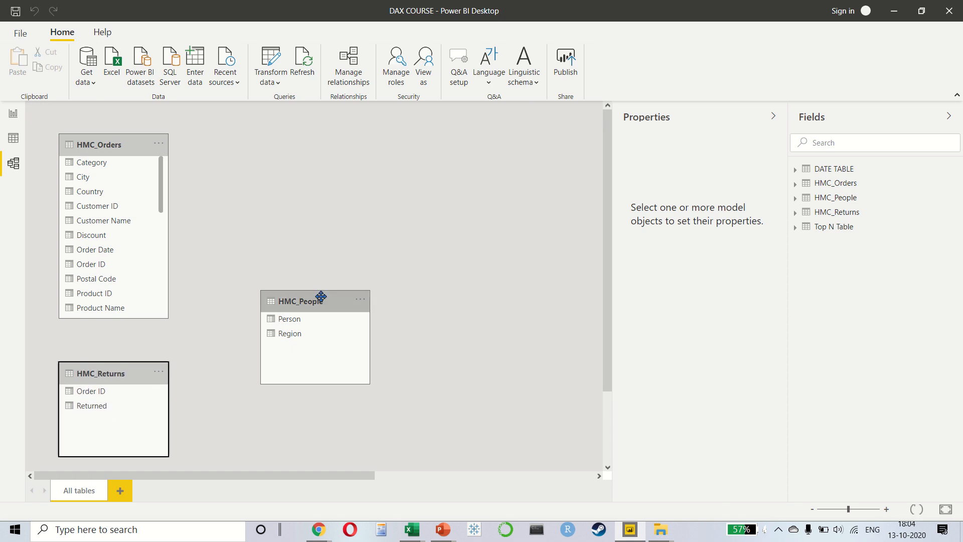
{"action": "left_click_drag", "start_coordinate": [320, 296], "coordinate": [233, 367]}
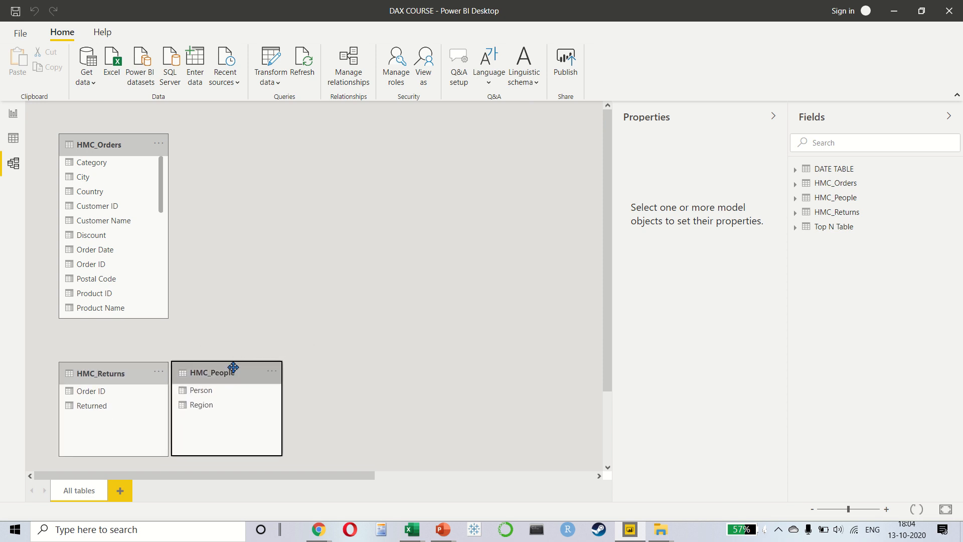
{"action": "scroll", "coordinate": [406, 286], "scroll_direction": "right", "scroll_amount": 5}
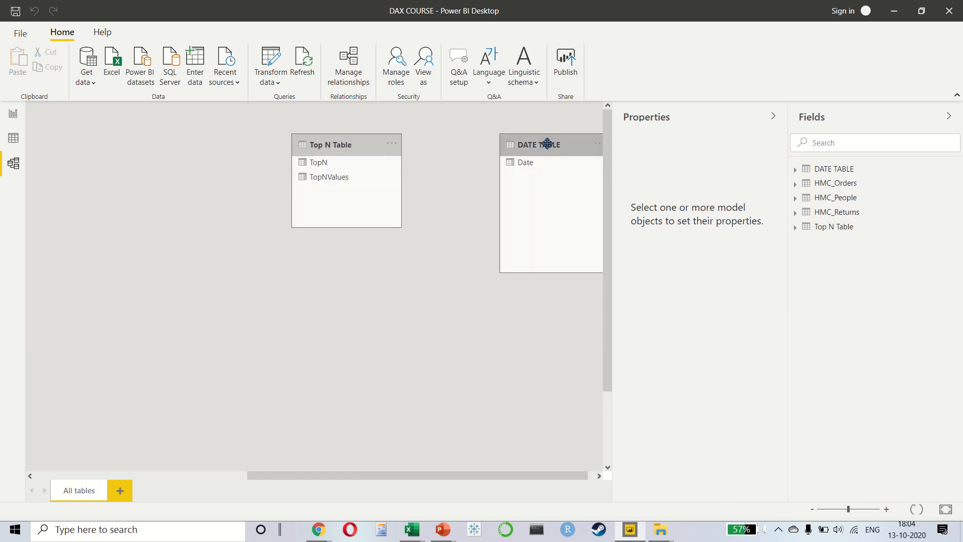
{"action": "left_click_drag", "start_coordinate": [547, 143], "coordinate": [152, 213]}
{"action": "scroll", "coordinate": [152, 214], "scroll_direction": "left", "scroll_amount": 4}
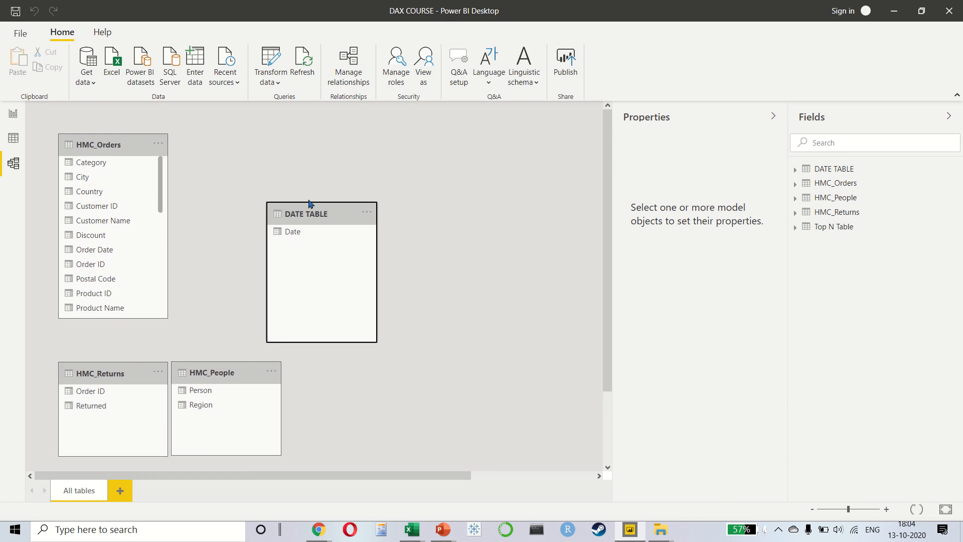
Relate Order Date in HMC_Orders to Date in DATE TABLE, and place DATE TABLE level with HMC_Orders in the model diagram
{"action": "left_click_drag", "start_coordinate": [309, 203], "coordinate": [260, 136]}
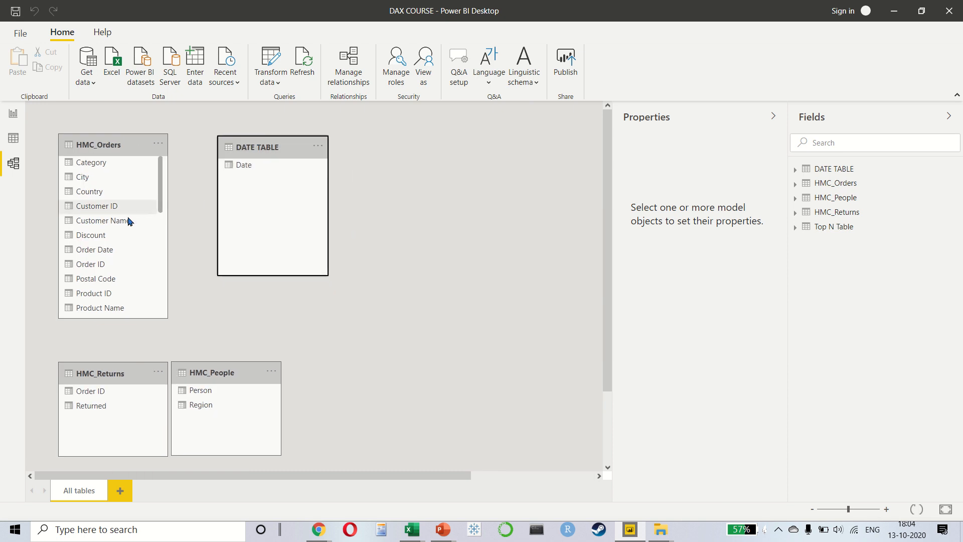
{"action": "scroll", "coordinate": [114, 281], "scroll_direction": "down", "scroll_amount": 5}
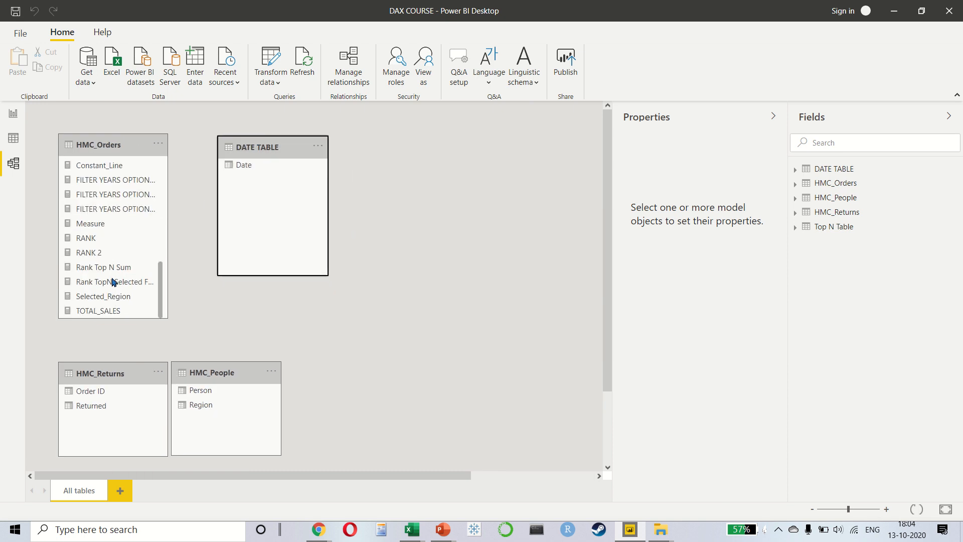
{"action": "scroll", "coordinate": [113, 282], "scroll_direction": "up", "scroll_amount": 4}
{"action": "scroll", "coordinate": [112, 280], "scroll_direction": "down", "scroll_amount": 3}
{"action": "scroll", "coordinate": [113, 280], "scroll_direction": "up", "scroll_amount": 5}
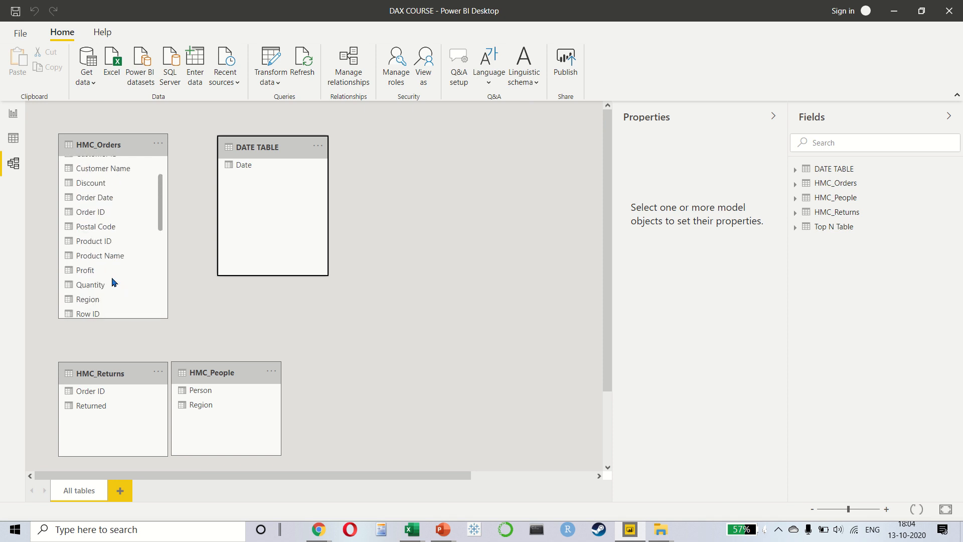
{"action": "left_click_drag", "start_coordinate": [119, 224], "coordinate": [271, 173]}
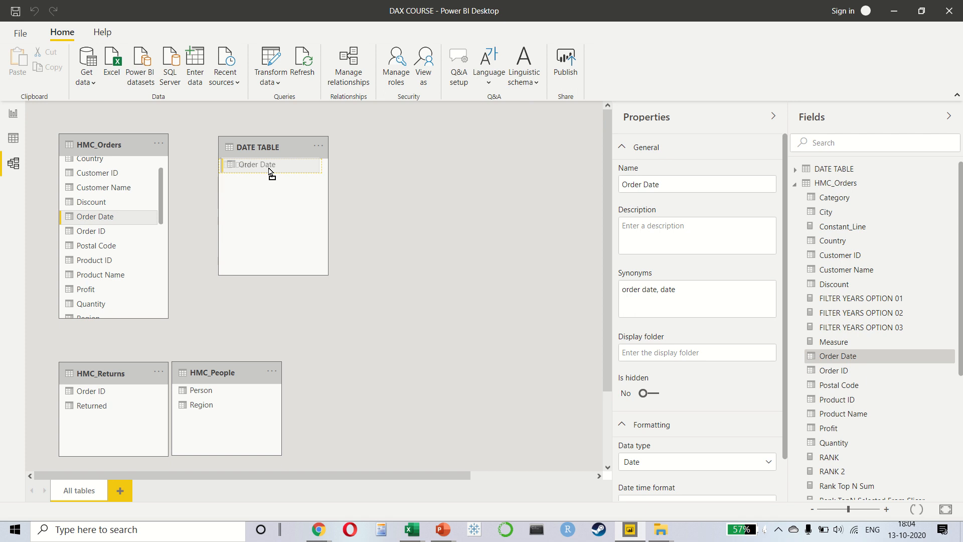
{"action": "left_click_drag", "start_coordinate": [270, 172], "coordinate": [343, 141]}
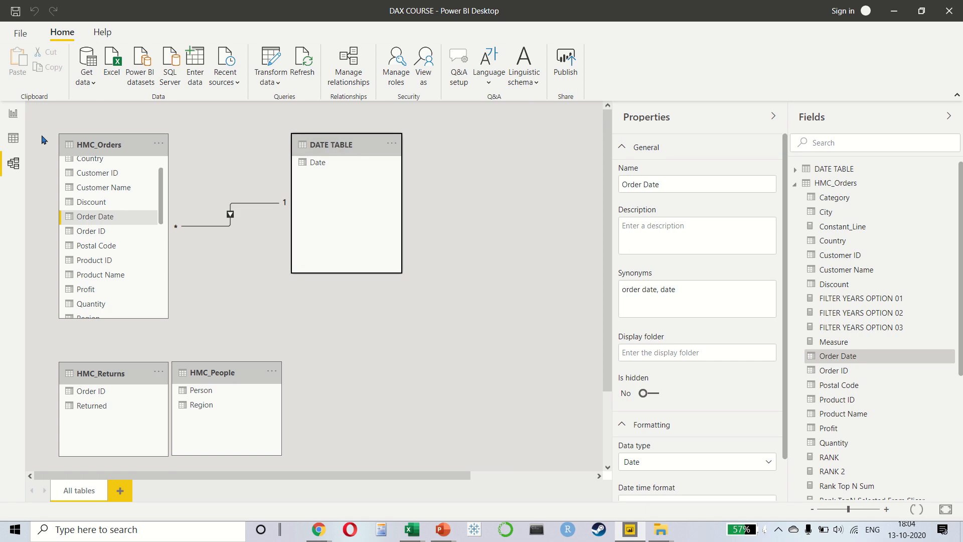
Return to the report and add a new blank page after Page 6
{"action": "left_click", "coordinate": [13, 114]}
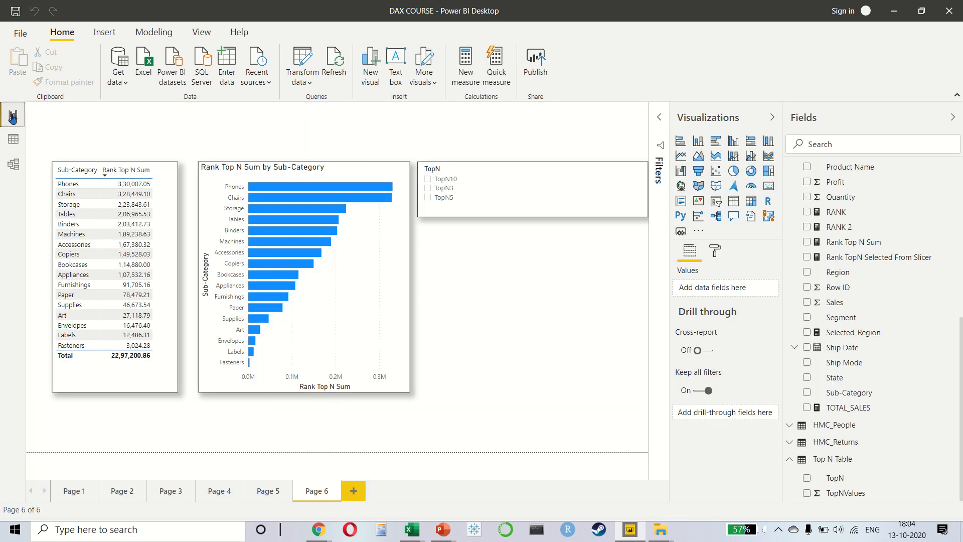
{"action": "left_click", "coordinate": [344, 495]}
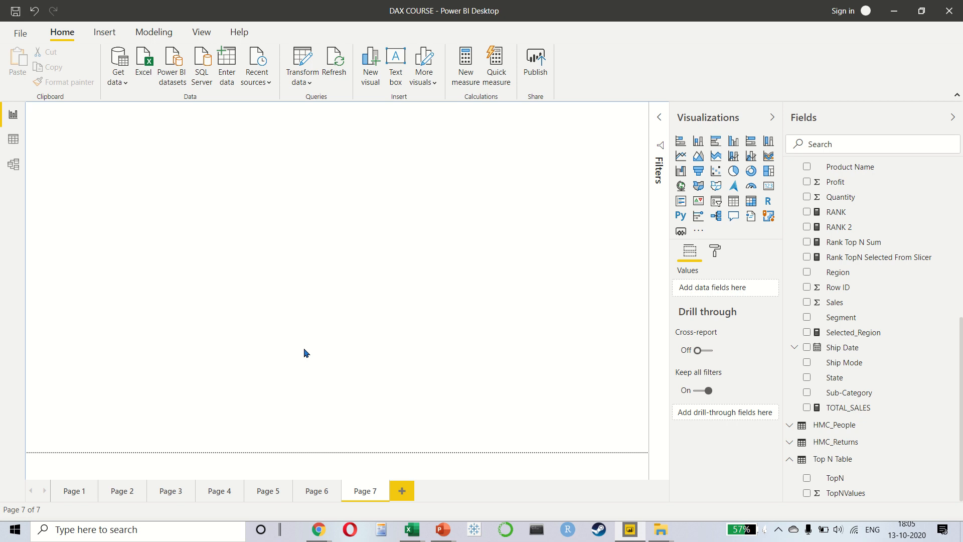
Switch to the Excel workbook and remove Region from the PivotTable's columns
{"action": "key", "text": "alt+Tab"}
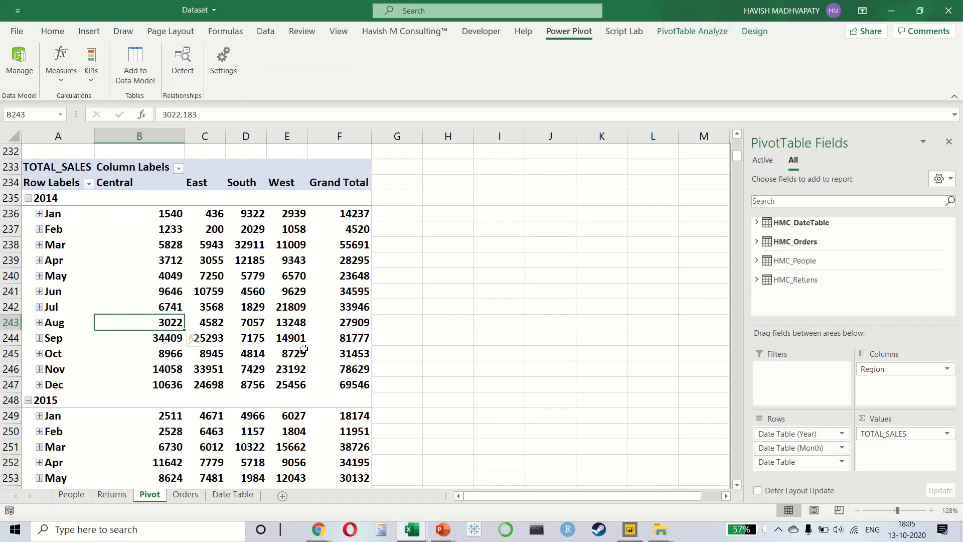
{"action": "left_click", "coordinate": [253, 324]}
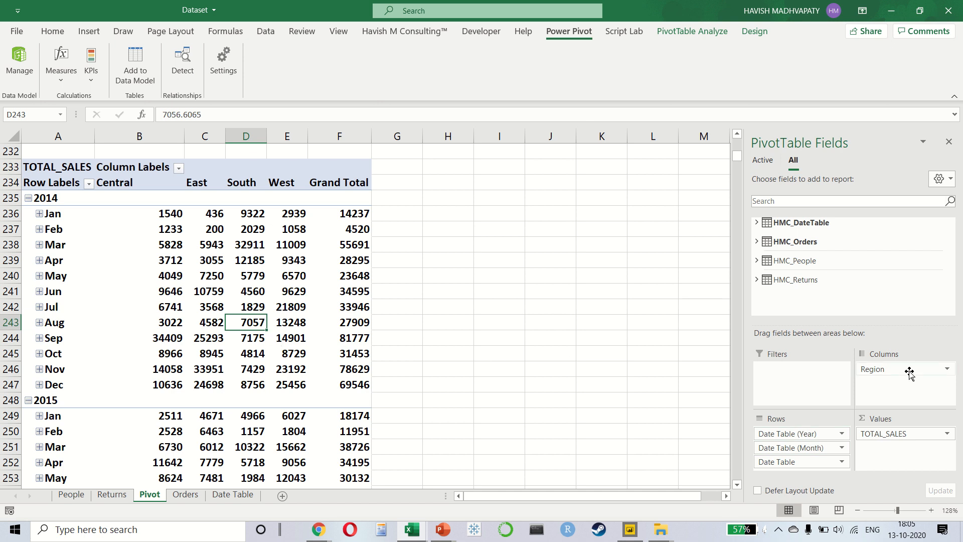
{"action": "left_click_drag", "start_coordinate": [909, 369], "coordinate": [712, 314]}
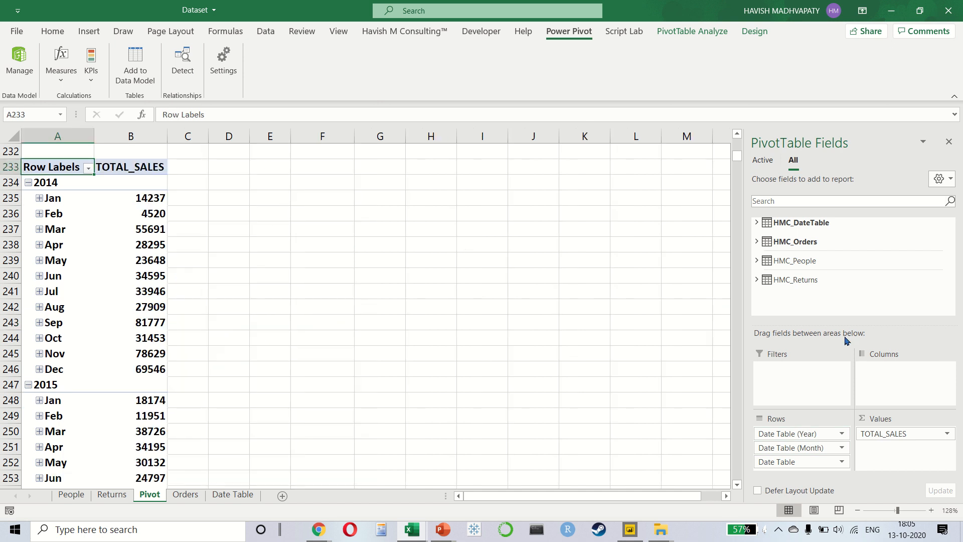
Search the PivotTable fields for TOT and add the TOTAL_SALES measure to the values a second time
{"action": "left_click", "coordinate": [807, 201]}
{"action": "type", "text": "TOT"}
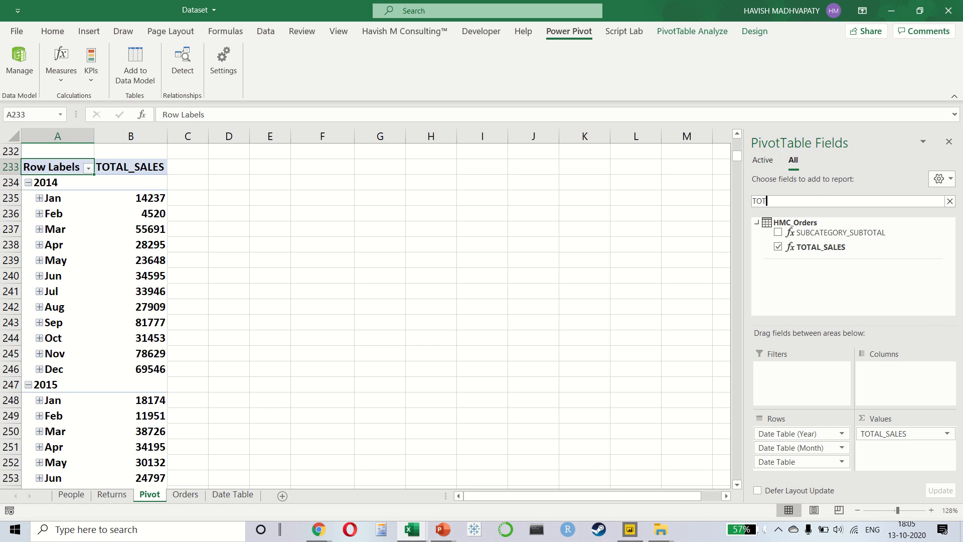
{"action": "left_click_drag", "start_coordinate": [844, 249], "coordinate": [898, 451]}
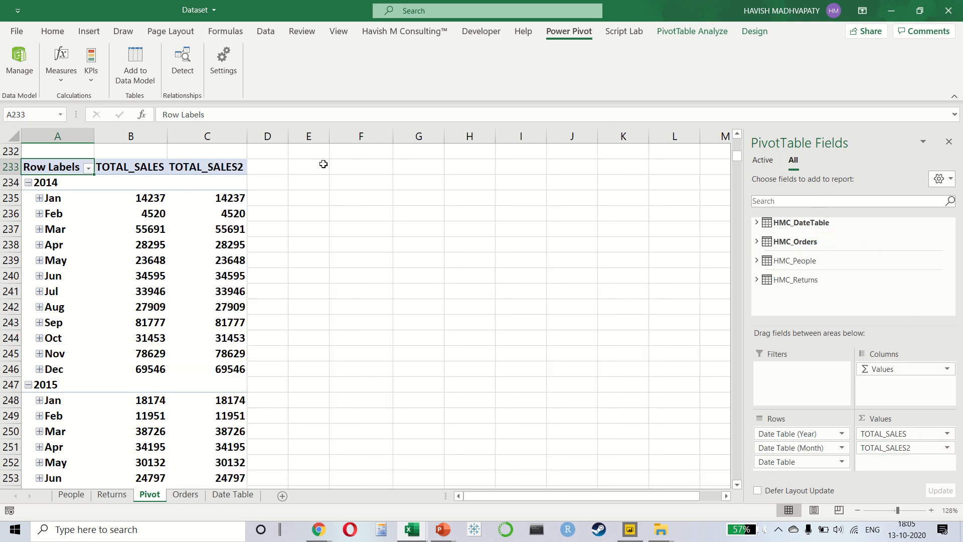
Show the TOTAL_SALES2 values as a running total, accepting the default base field
{"action": "left_click", "coordinate": [244, 202]}
{"action": "right_click", "coordinate": [243, 202]}
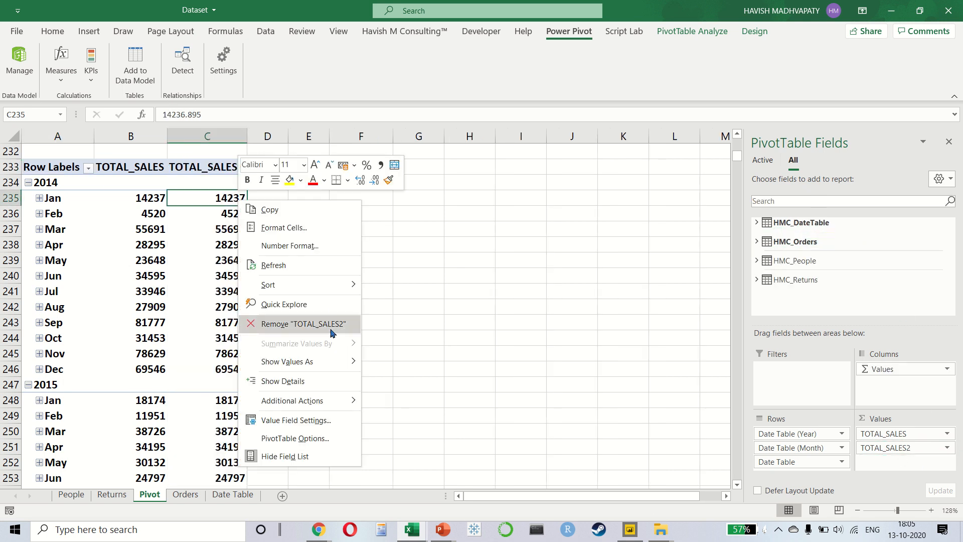
{"action": "mouse_move", "coordinate": [341, 371]}
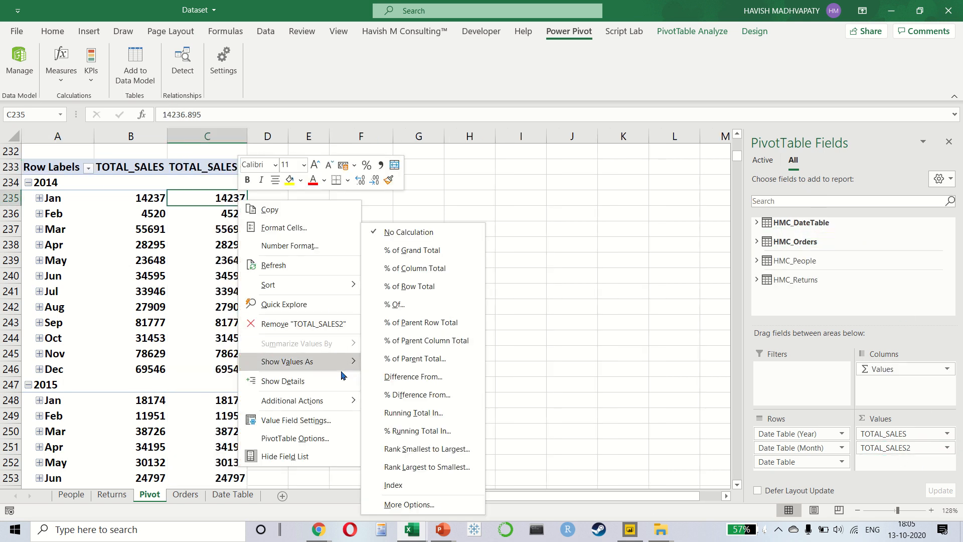
{"action": "left_click", "coordinate": [424, 416]}
{"action": "key", "text": "Return"}
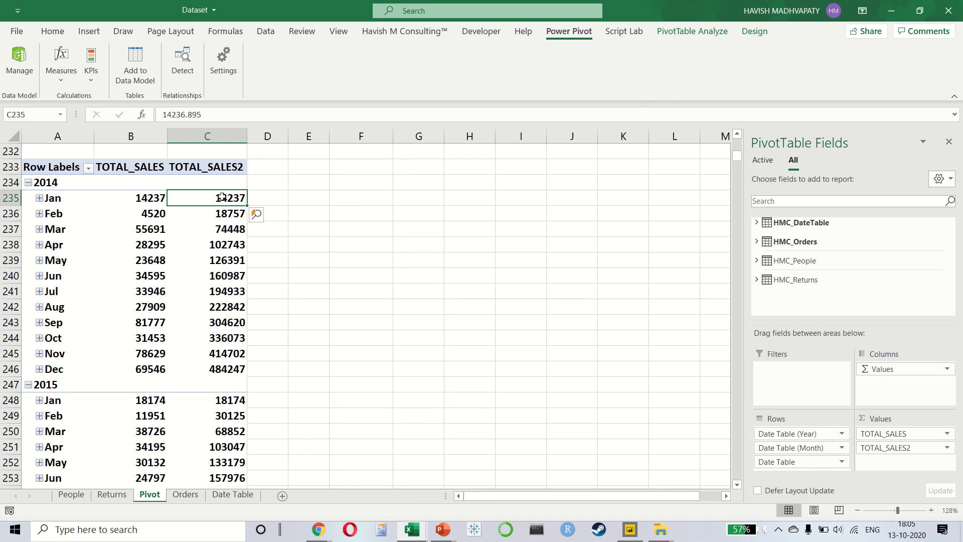
Examine how the TOTAL_SALES2 running total accumulates across the months of 2014
{"action": "left_click_drag", "start_coordinate": [224, 197], "coordinate": [225, 284]}
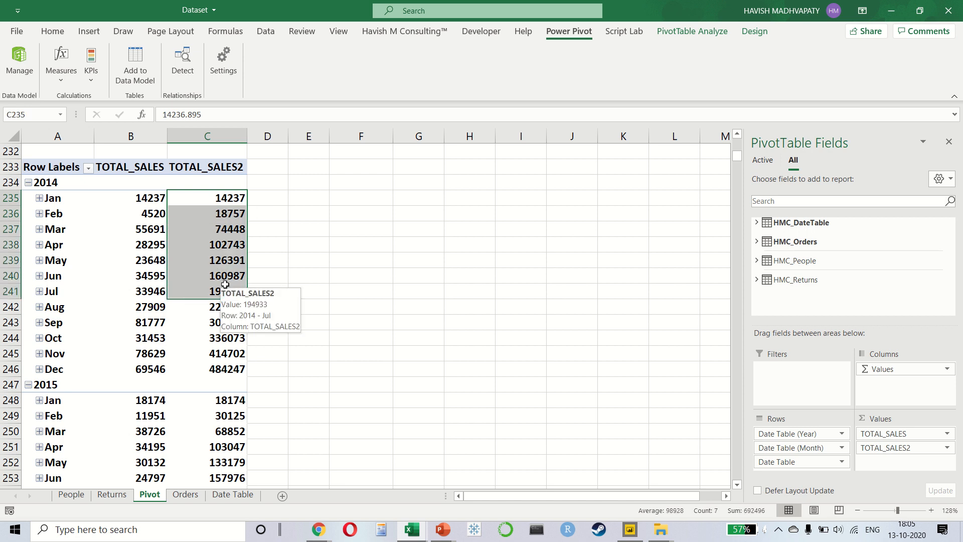
{"action": "left_click_drag", "start_coordinate": [196, 194], "coordinate": [210, 367]}
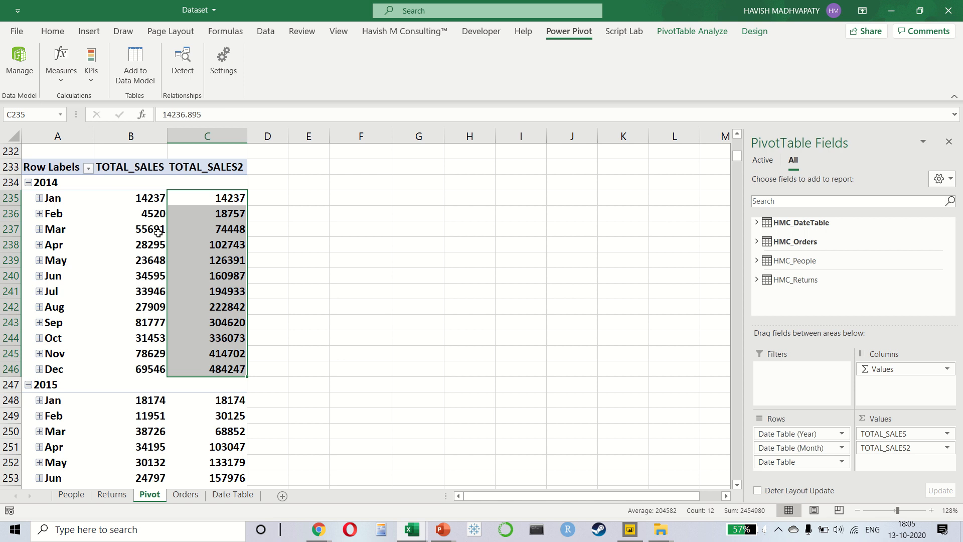
{"action": "left_click", "coordinate": [195, 355]}
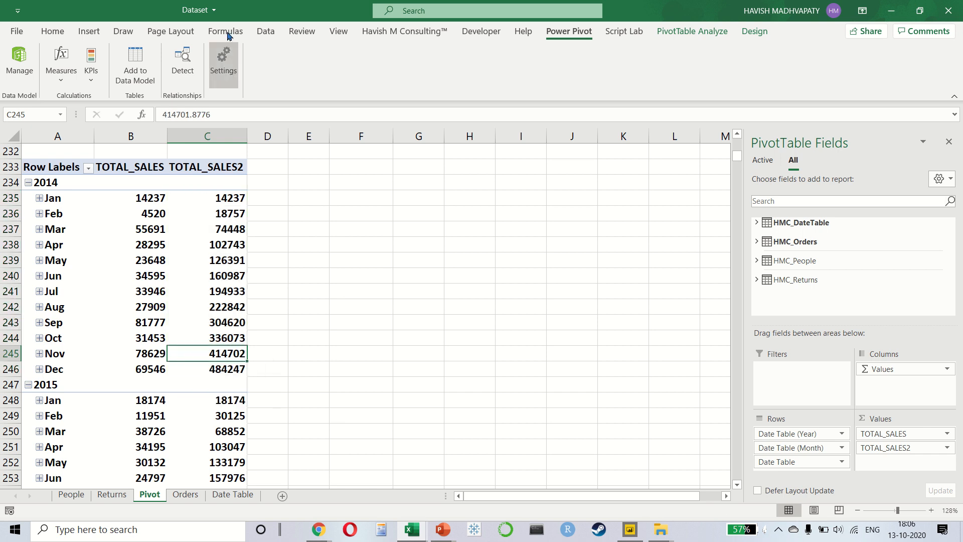
Create a new Power Pivot measure named TOTAL_YTD in the HMC_Orders table
{"action": "left_click", "coordinate": [68, 67]}
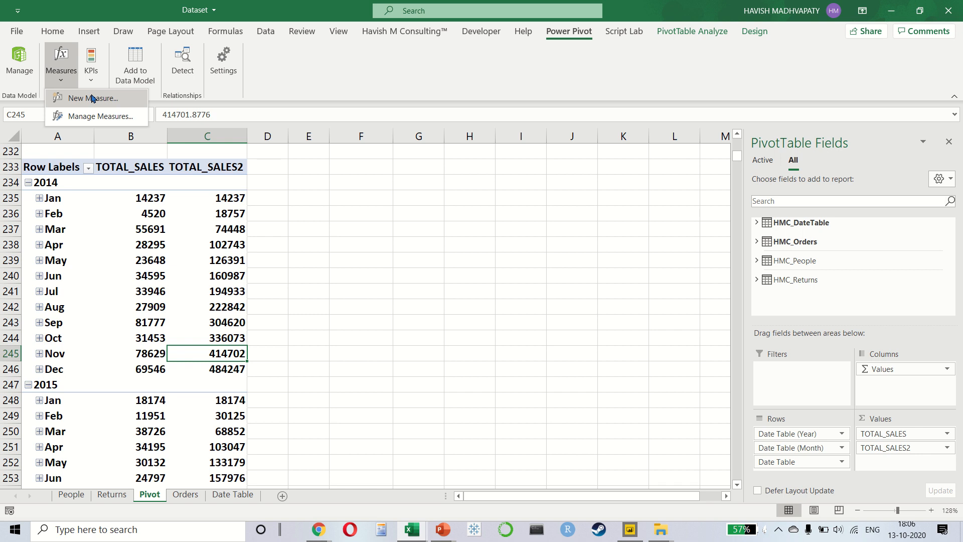
{"action": "left_click", "coordinate": [75, 96]}
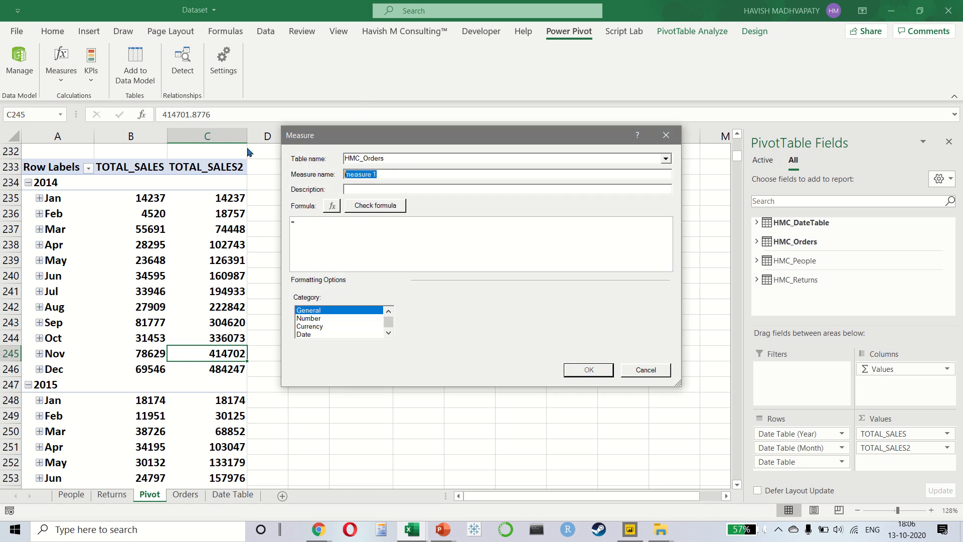
{"action": "type", "text": "TOTAL _YTD"}
{"action": "key", "text": "Tab"}
{"action": "key", "text": "Tab"}
{"action": "key", "text": "Tab"}
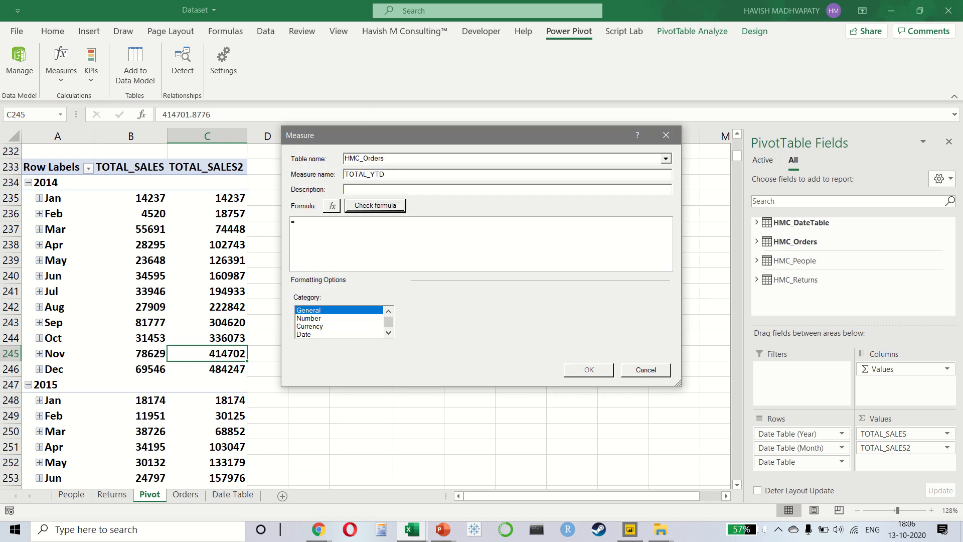
{"action": "key", "text": "Tab"}
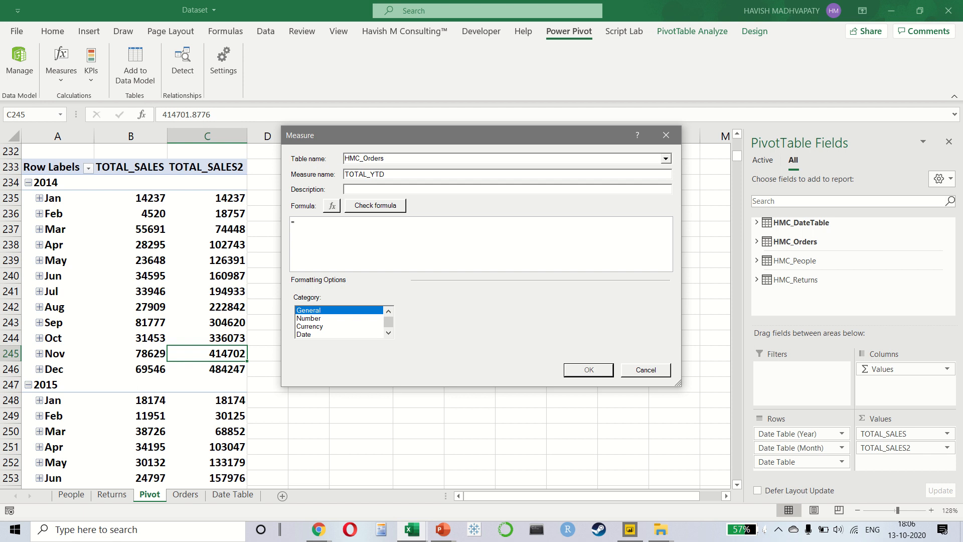
Begin the TOTAL_YTD measure's formula with the TOTALYTD function
{"action": "type", "text": "TOT"}
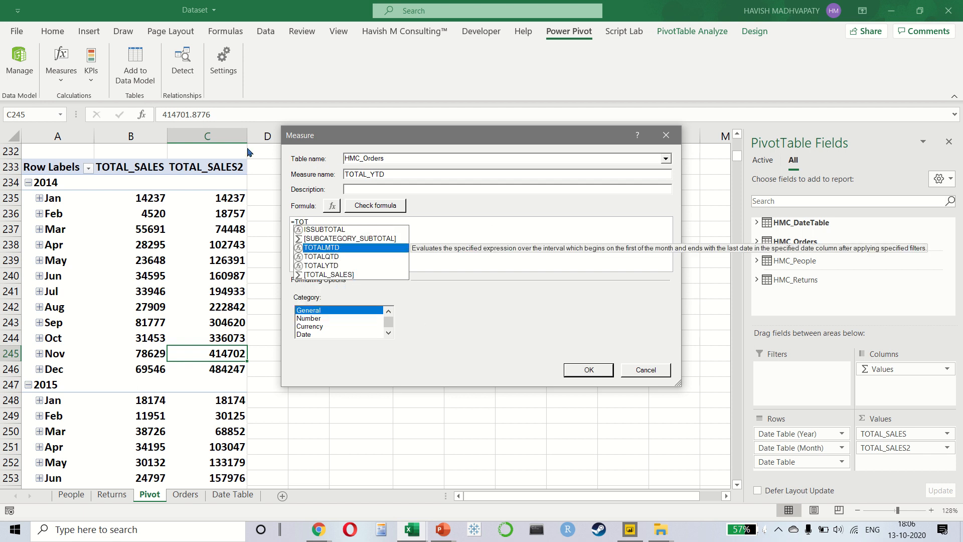
{"action": "key", "text": "Down"}
{"action": "key", "text": "Down"}
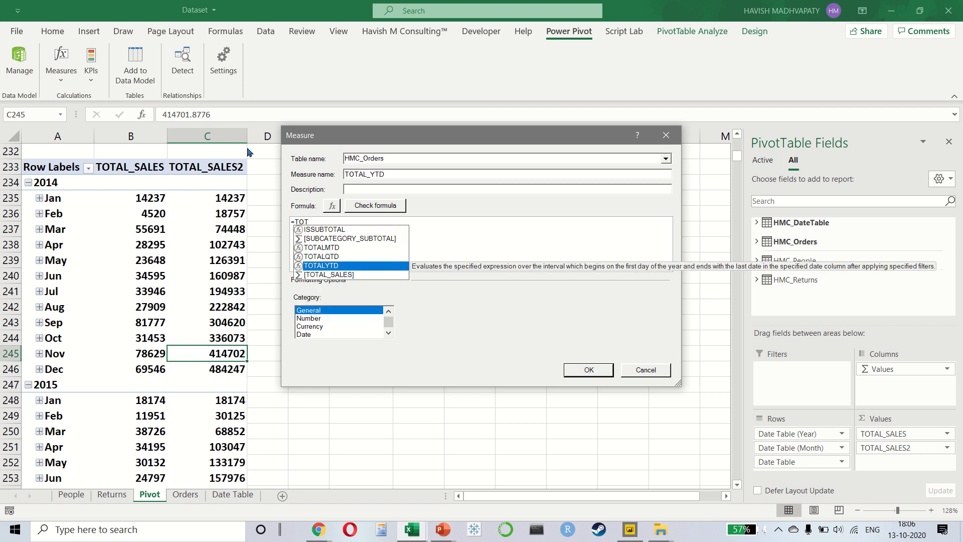
{"action": "key", "text": "Up"}
{"action": "key", "text": "Up"}
{"action": "key", "text": "Down"}
{"action": "key", "text": "Down"}
{"action": "key", "text": "Tab"}
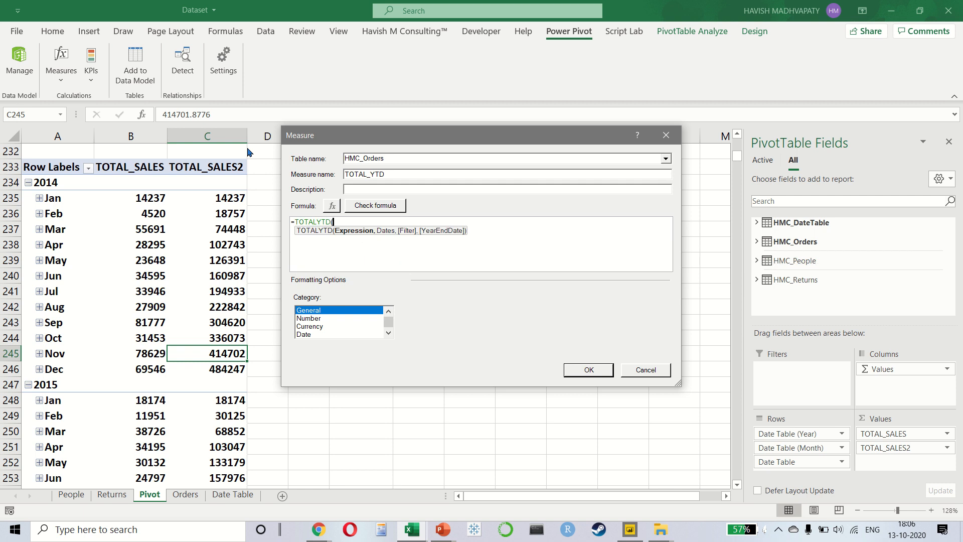
Use the [TOTAL_SALES] measure as the expression argument of TOTALYTD
{"action": "type", "text": "TOT"}
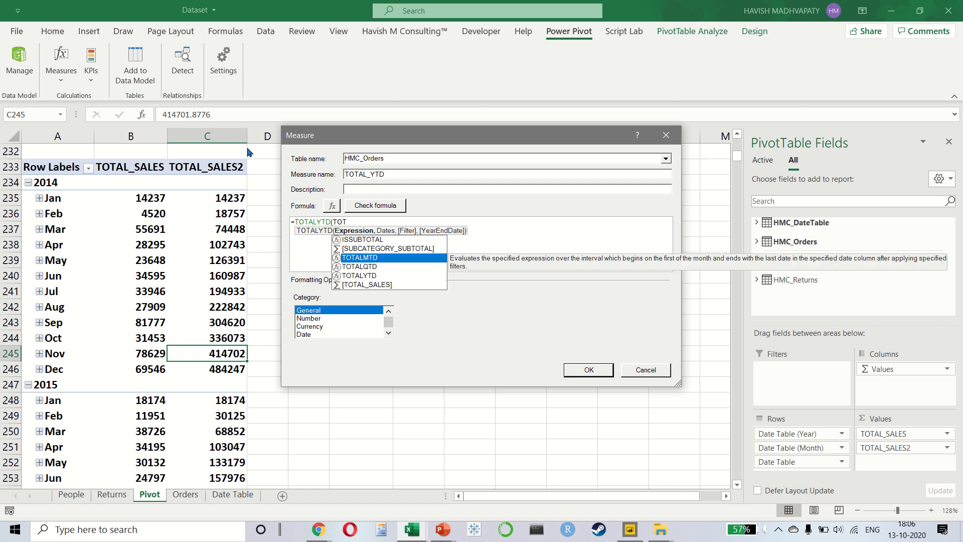
{"action": "key", "text": "Down"}
{"action": "key", "text": "Down"}
{"action": "key", "text": "Down"}
{"action": "key", "text": "Tab"}
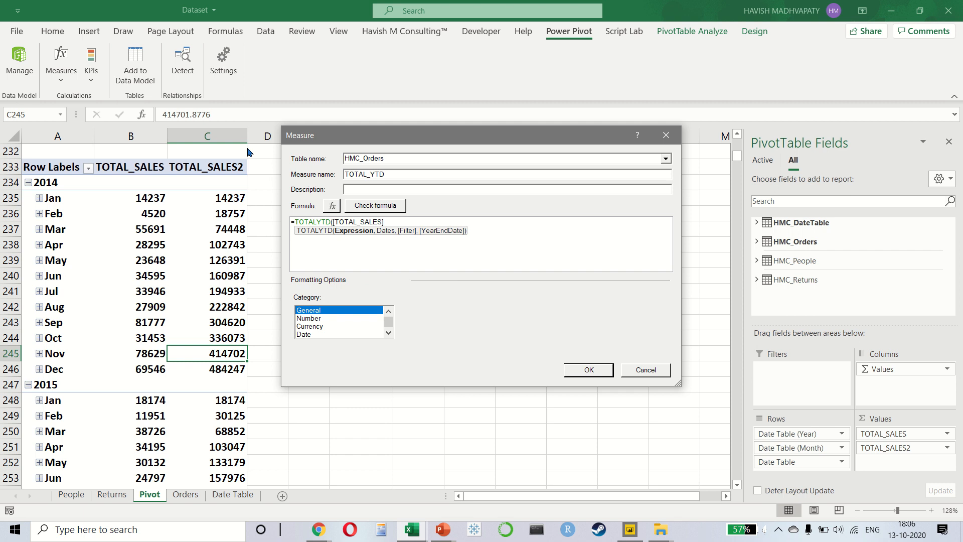
{"action": "type", "text": ","}
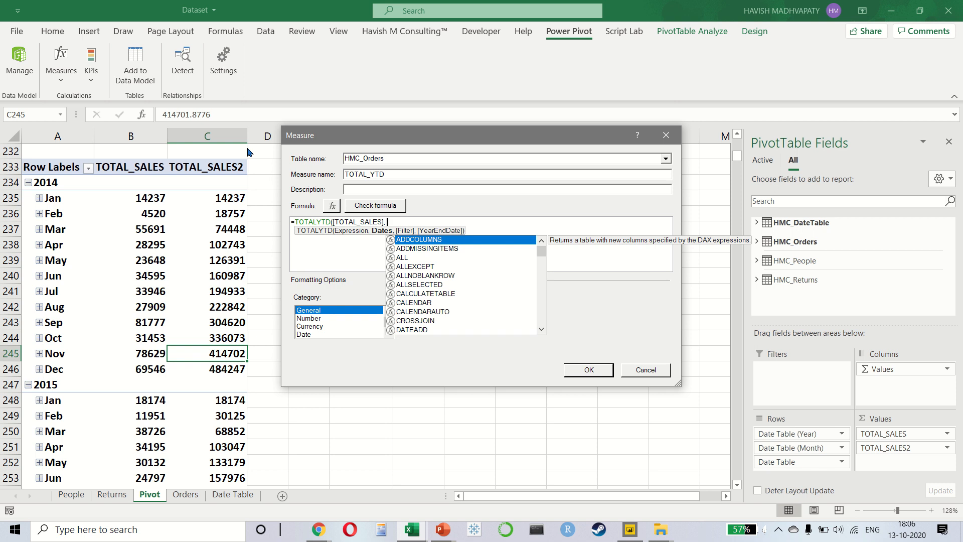
Set the dates argument of TOTALYTD to HMC_DateTable[Date Table]
{"action": "type", "text": "DATE"}
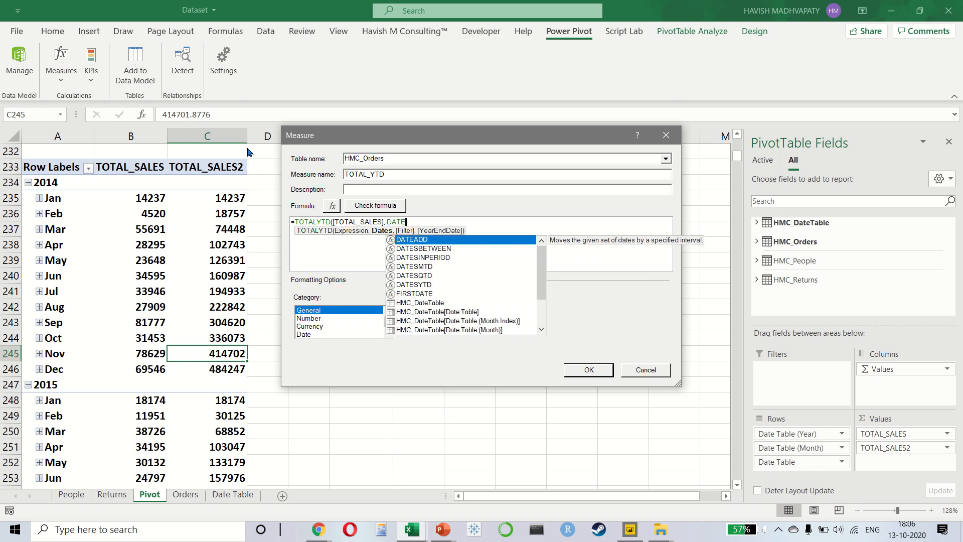
{"action": "key", "text": "Down"}
{"action": "key", "text": "Down"}
{"action": "key", "text": "Down"}
{"action": "key", "text": "Down"}
{"action": "key", "text": "Down"}
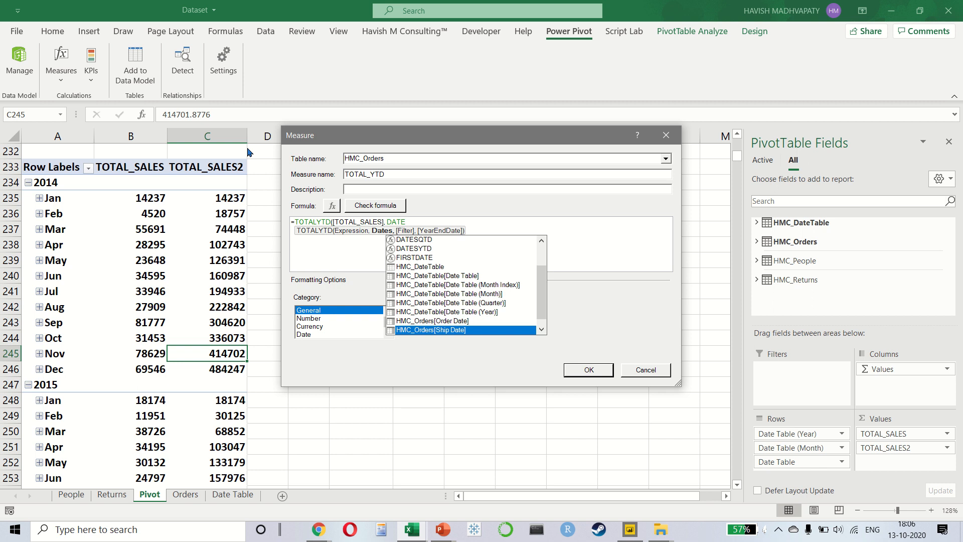
{"action": "key", "text": "Up"}
{"action": "key", "text": "Up"}
{"action": "key", "text": "Up"}
{"action": "key", "text": "Up"}
{"action": "key", "text": "Up"}
{"action": "key", "text": "Up"}
{"action": "key", "text": "Up"}
{"action": "key", "text": "Up"}
{"action": "key", "text": "Up"}
{"action": "key", "text": "Up"}
{"action": "key", "text": "Up"}
{"action": "key", "text": "Up"}
{"action": "key", "text": "Up"}
{"action": "key", "text": "Up"}
{"action": "key", "text": "Up"}
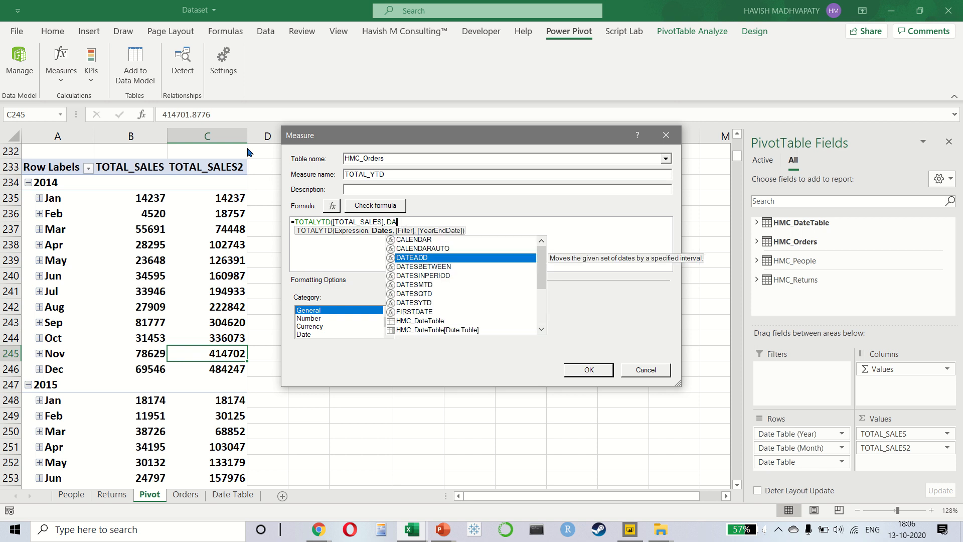
{"action": "type", "text": "TA"}
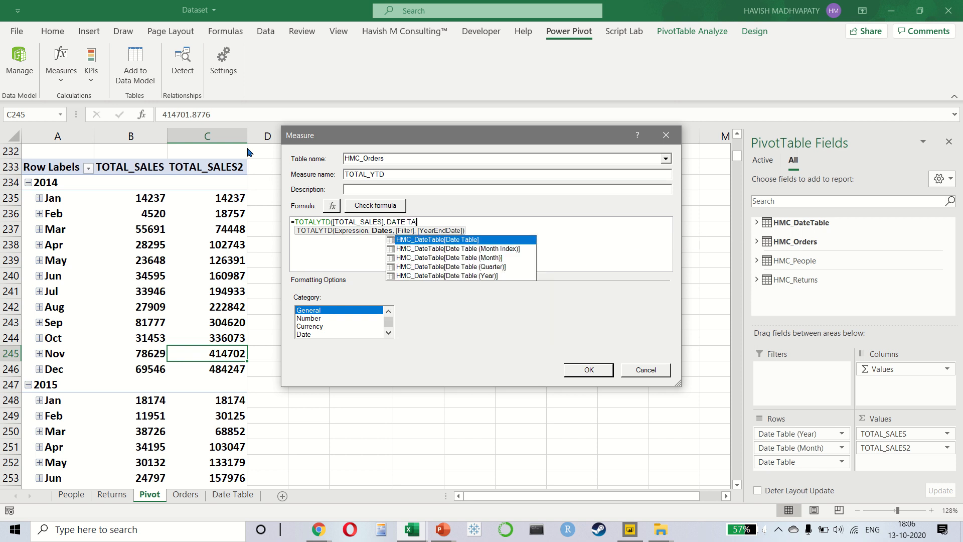
{"action": "key", "text": "Down"}
{"action": "key", "text": "Down"}
{"action": "key", "text": "Up"}
{"action": "key", "text": "Up"}
{"action": "key", "text": "Tab"}
{"action": "type", "text": ", "}
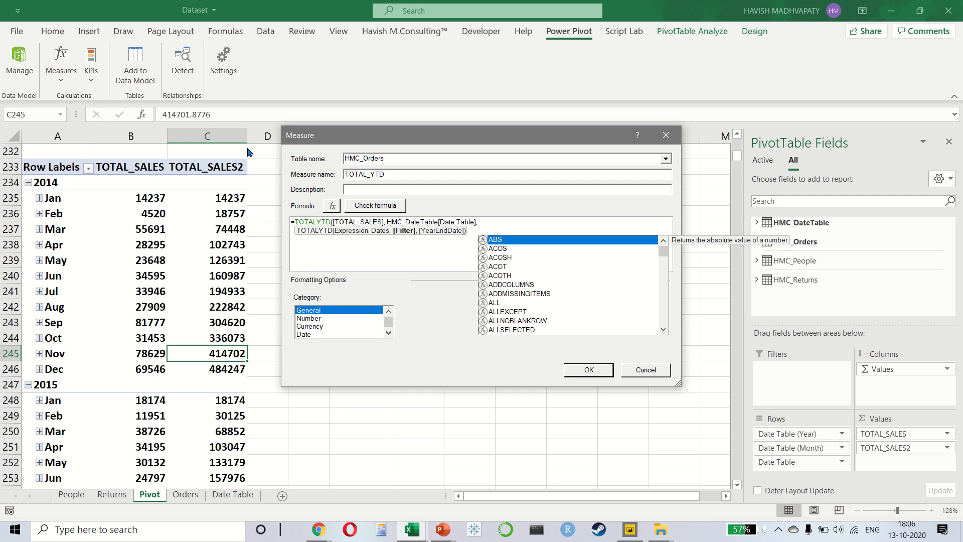
Set the filter argument of TOTALYTD to ALL(HMC_Orders)
{"action": "type", "text": "ALL("}
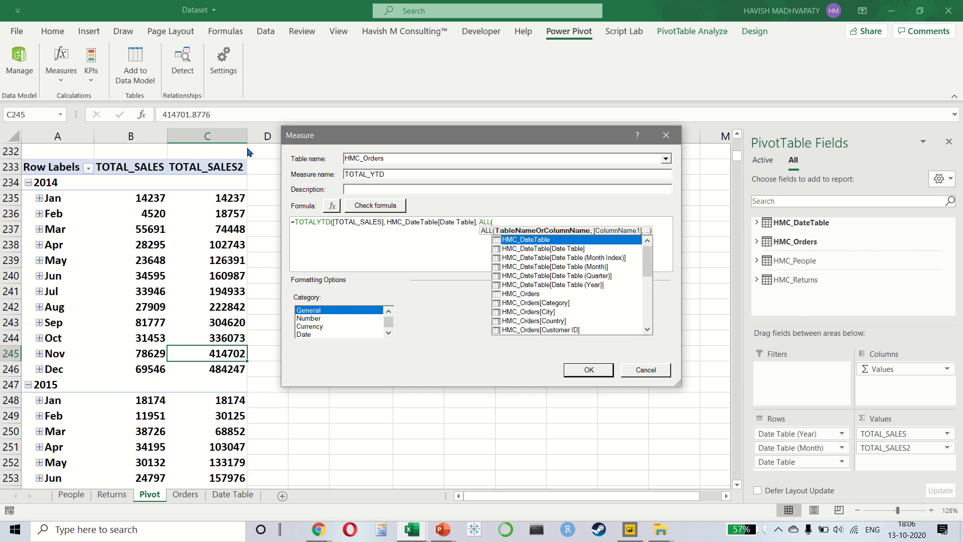
{"action": "type", "text": "HMC"}
{"action": "key", "text": "Down"}
{"action": "key", "text": "Down"}
{"action": "key", "text": "Down"}
{"action": "key", "text": "Down"}
{"action": "key", "text": "Down"}
{"action": "key", "text": "Down"}
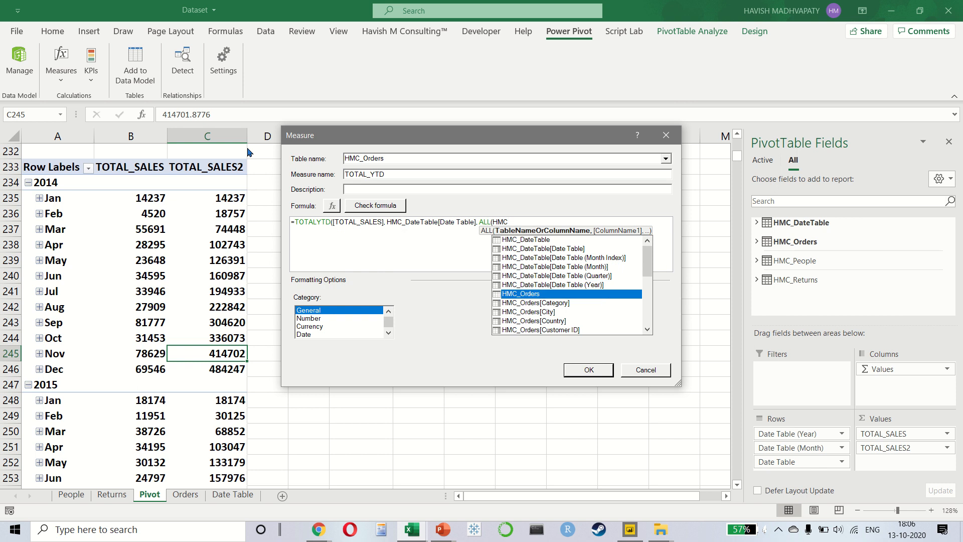
{"action": "key", "text": "Down"}
{"action": "key", "text": "Down"}
{"action": "key", "text": "Up"}
{"action": "key", "text": "Up"}
{"action": "key", "text": "Tab"}
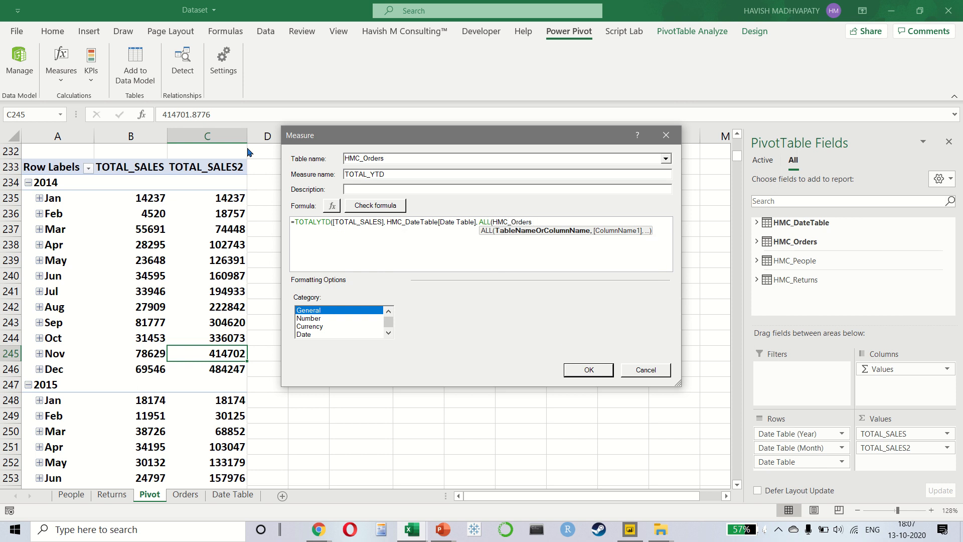
{"action": "type", "text": "), "}
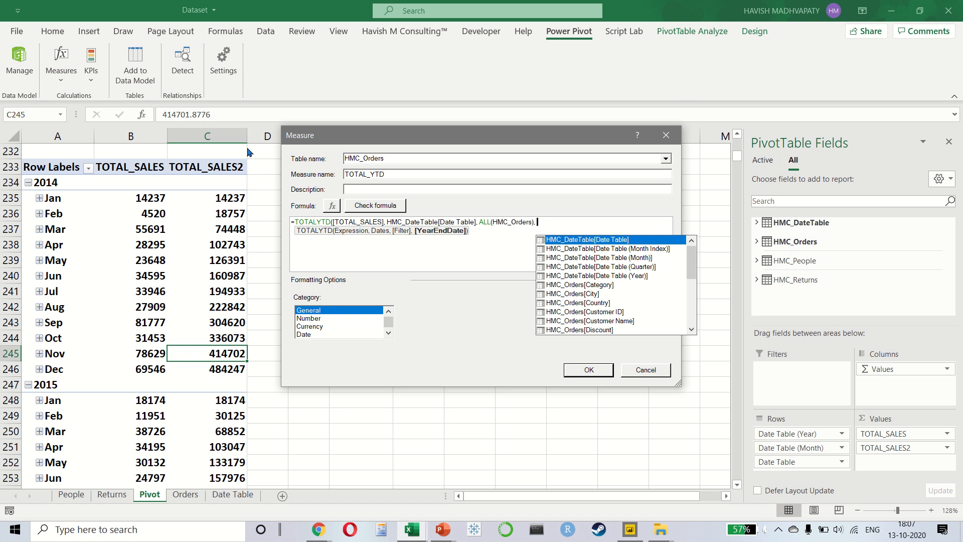
Set the year-end date argument to "31/3", close the TOTALYTD formula and save the TOTAL_YTD measure
{"action": "type", "text": "\""}
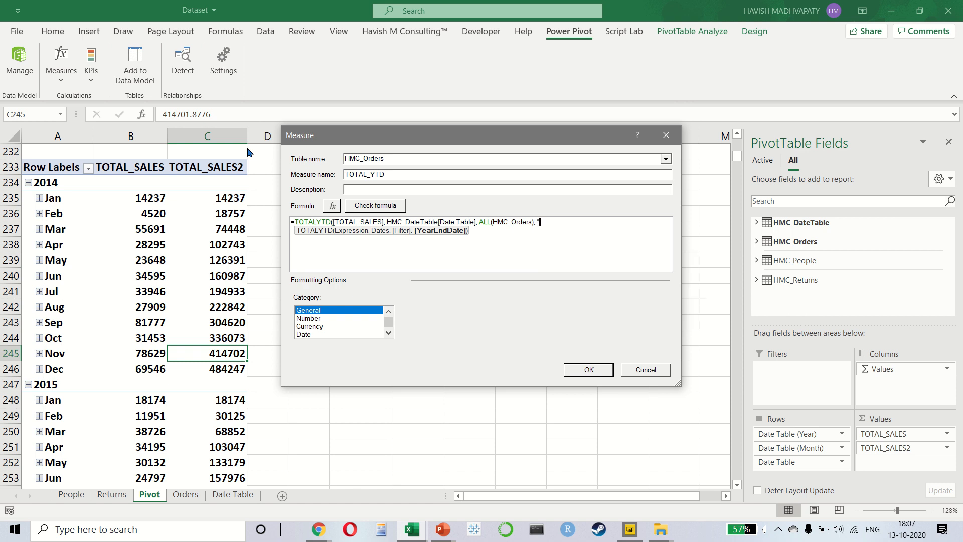
{"action": "type", "text": "31/3\")"}
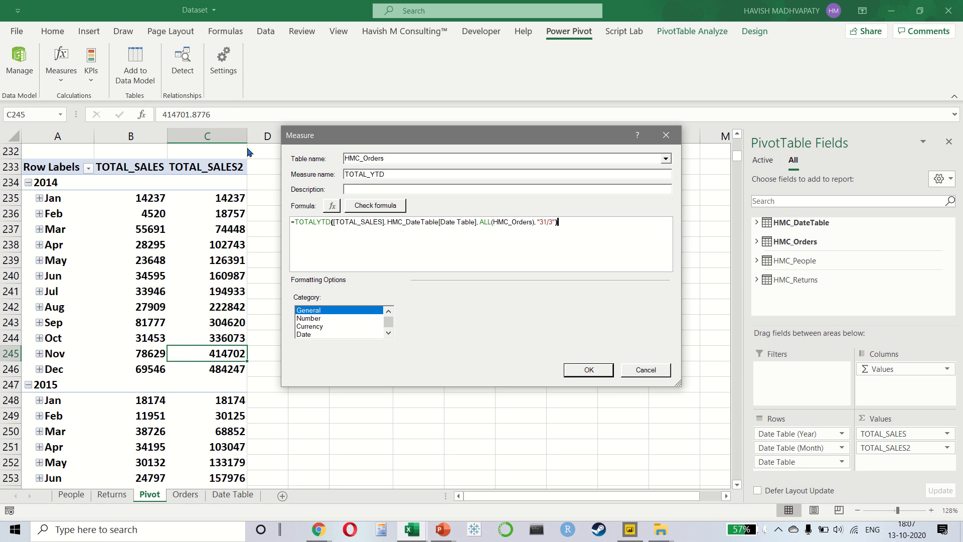
{"action": "left_click", "coordinate": [590, 370]}
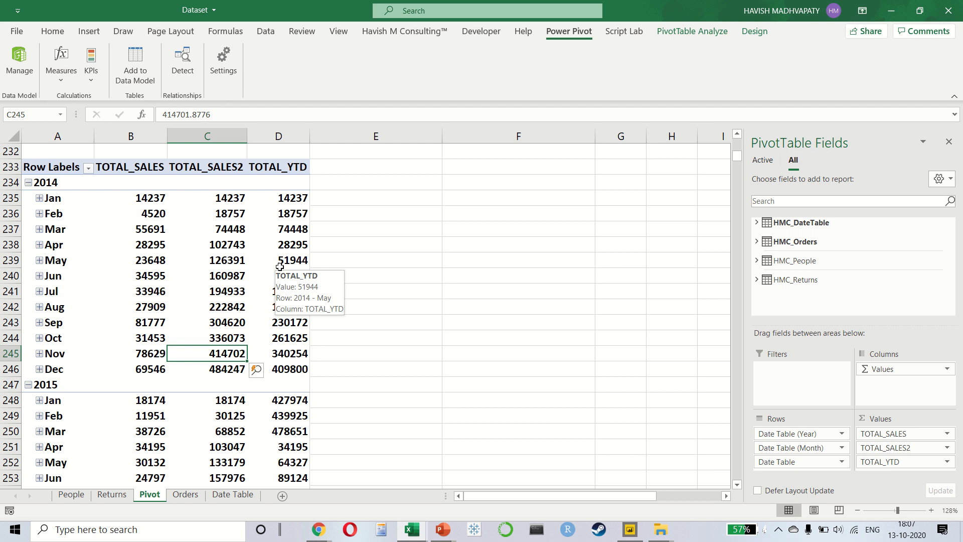
Compare the January to March 2014 values of TOTAL_YTD with those of TOTAL_SALES in the PivotTable
{"action": "left_click", "coordinate": [312, 209]}
{"action": "key", "text": "Up"}
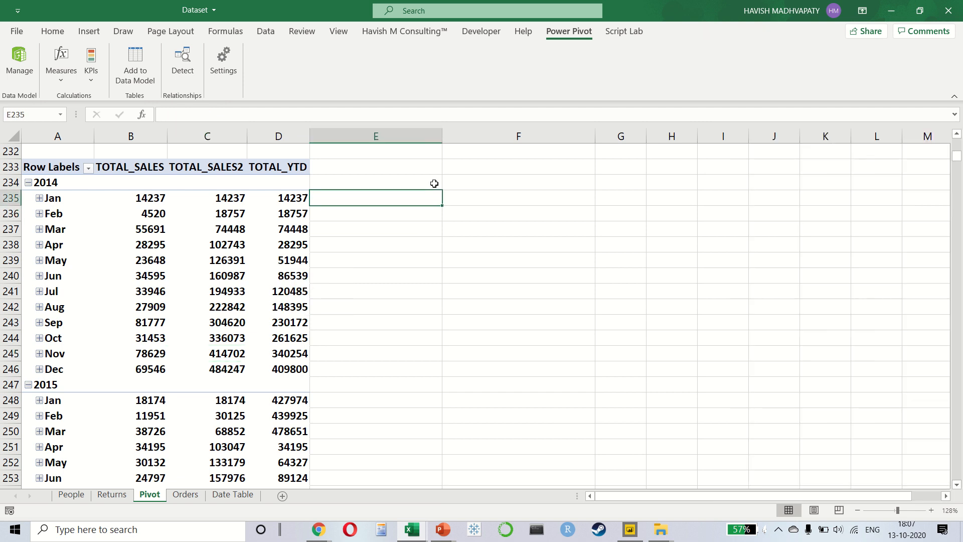
{"action": "key", "text": "Left"}
{"action": "key", "text": "shift+Down"}
{"action": "key", "text": "shift+Down"}
{"action": "key", "text": "shift+Down"}
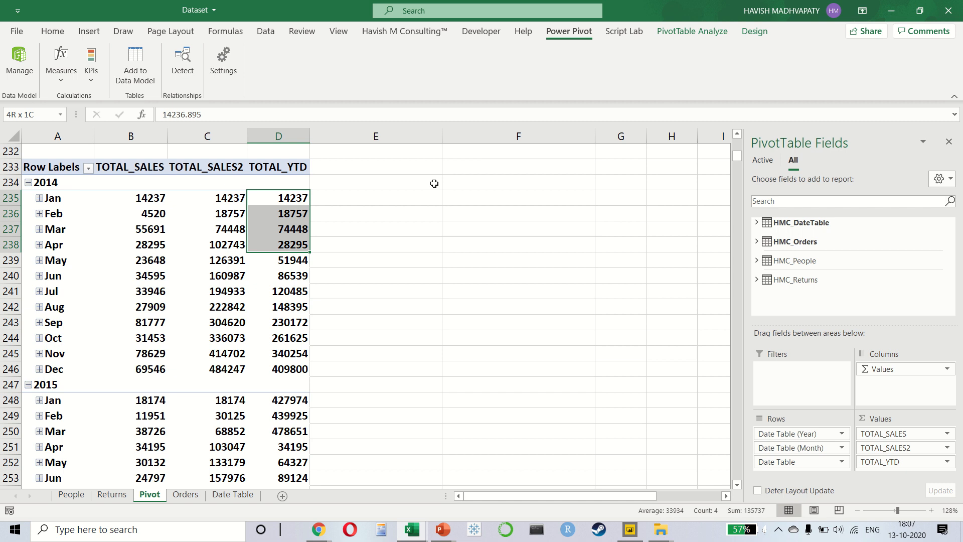
{"action": "key", "text": "shift+Up"}
{"action": "key", "text": "shift+Up"}
{"action": "key", "text": "shift+Up"}
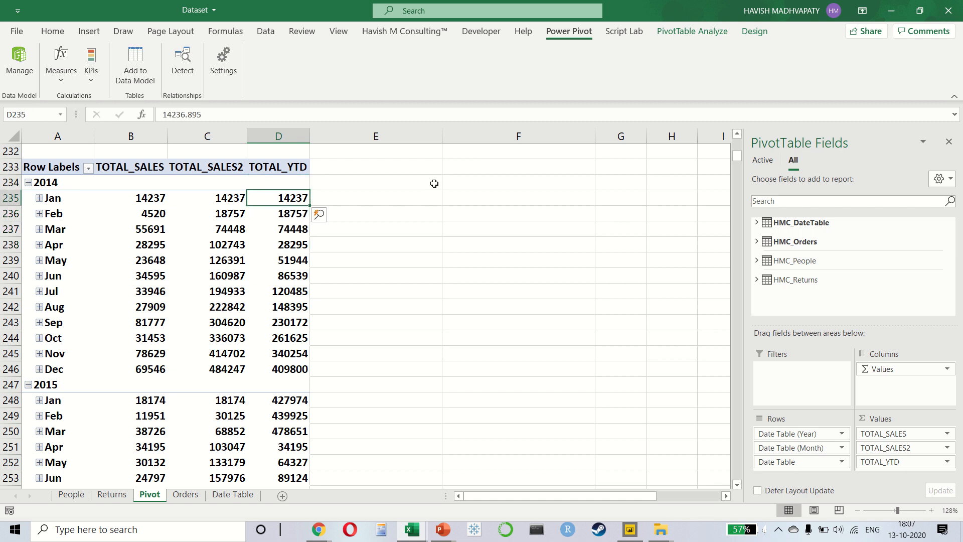
{"action": "key", "text": "shift+Down"}
{"action": "key", "text": "shift+Down"}
{"action": "key", "text": "Left"}
{"action": "key", "text": "Left"}
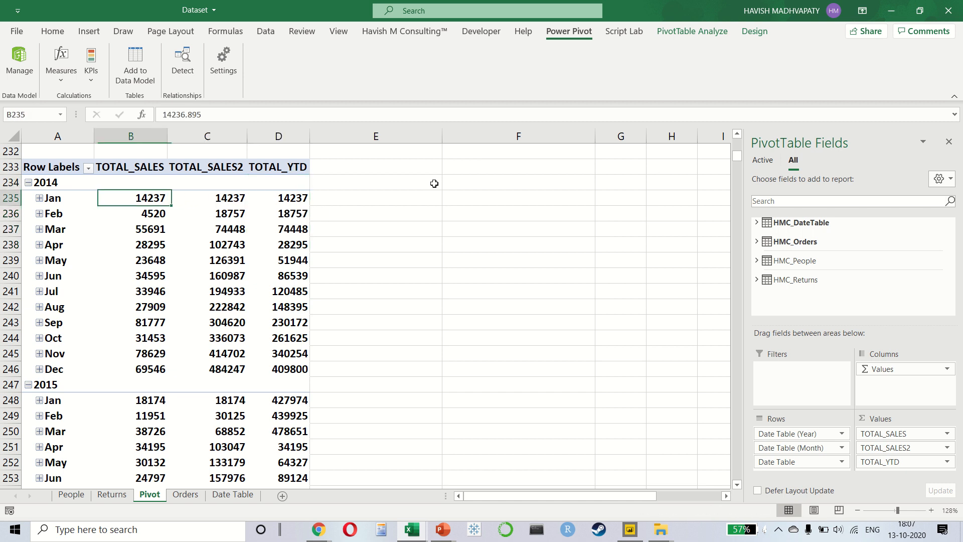
{"action": "key", "text": "shift+Down"}
{"action": "key", "text": "shift+Down"}
{"action": "key", "text": "Right"}
{"action": "key", "text": "Right"}
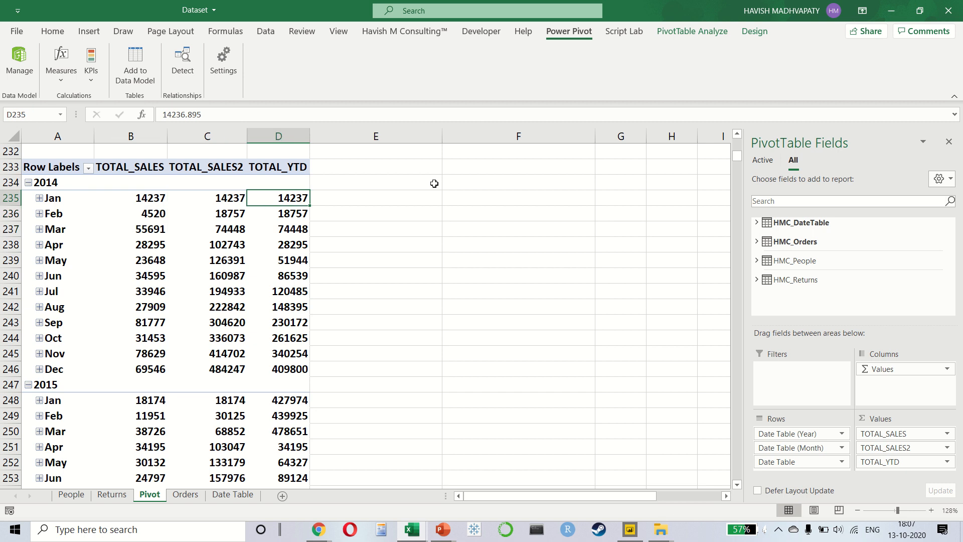
{"action": "key", "text": "shift+Down"}
{"action": "key", "text": "shift+Down"}
{"action": "key", "text": "Left"}
Examine the April 2014 row across all measures and the TOTAL_SALES2 running total from January 2014 onward
{"action": "key", "text": "Down"}
{"action": "key", "text": "Down"}
{"action": "key", "text": "Down"}
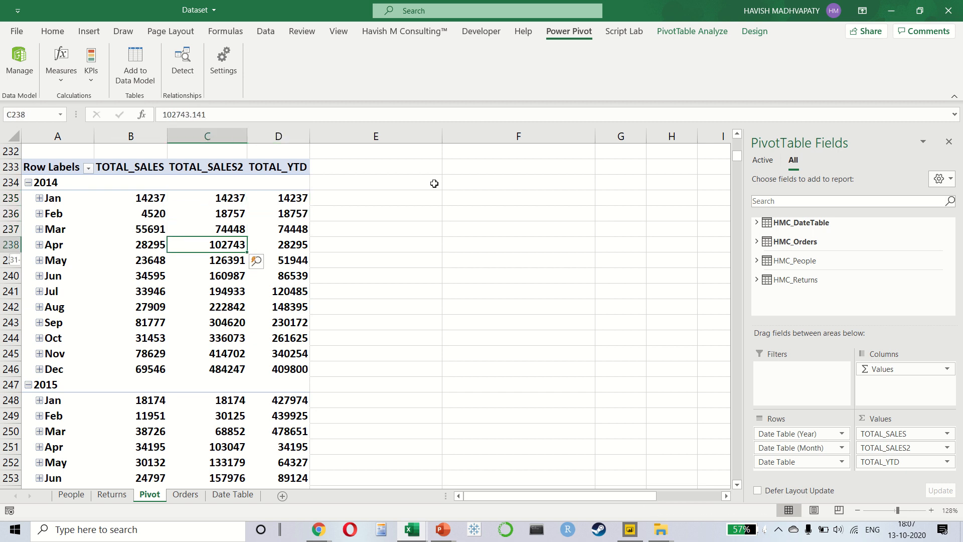
{"action": "key", "text": "shift+space"}
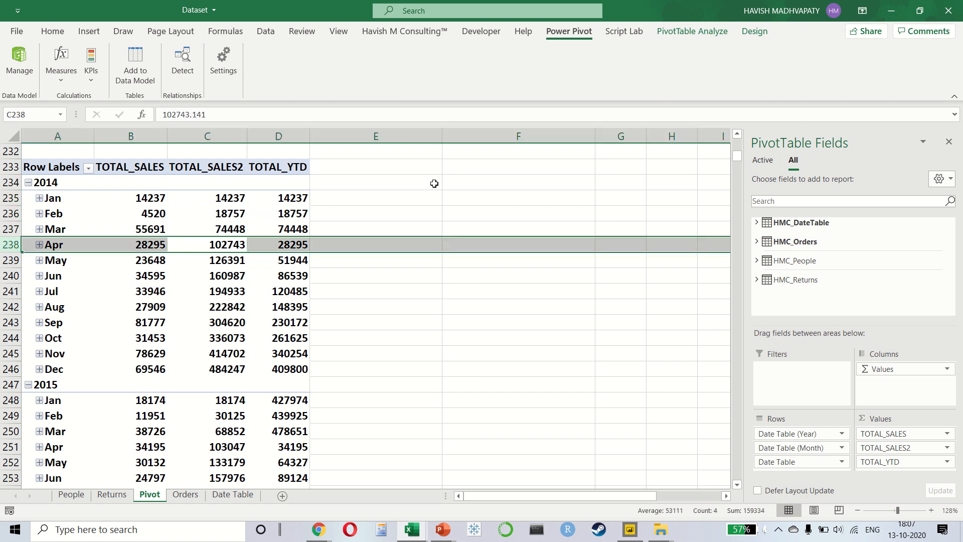
{"action": "key", "text": "shift+BackSpace"}
{"action": "key", "text": "Up"}
{"action": "key", "text": "Up"}
{"action": "key", "text": "Up"}
{"action": "key", "text": "shift+Down"}
{"action": "key", "text": "shift+Down"}
{"action": "key", "text": "shift+Down"}
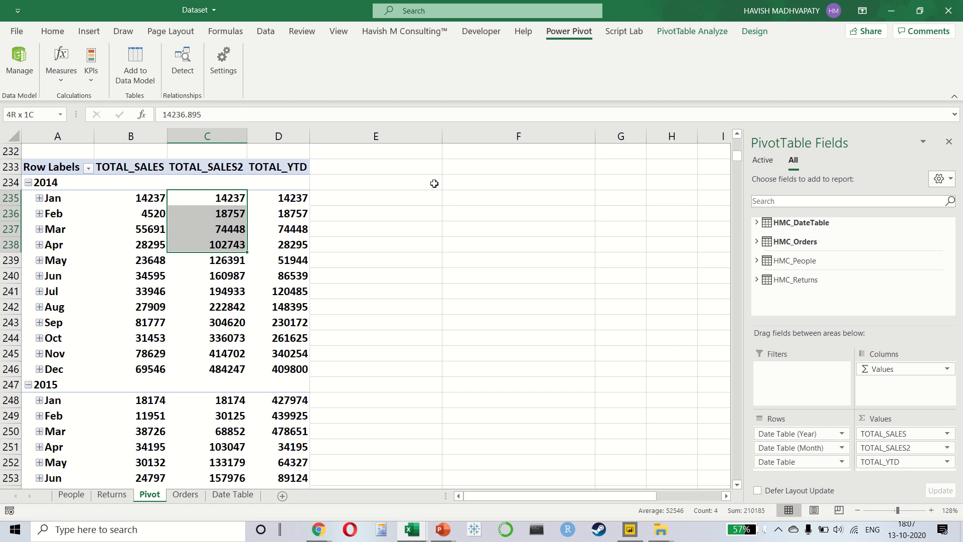
{"action": "key", "text": "shift+Down"}
{"action": "key", "text": "shift+Down"}
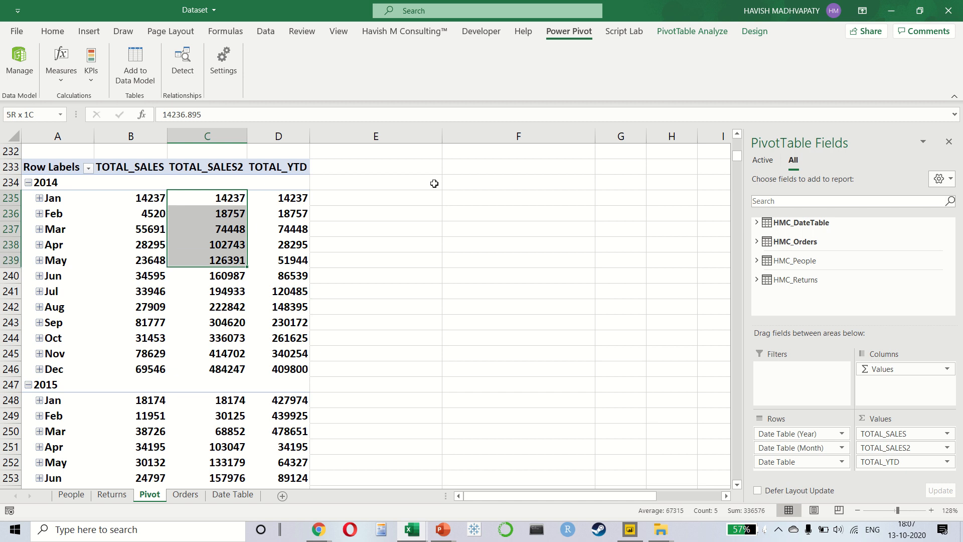
{"action": "key", "text": "Right"}
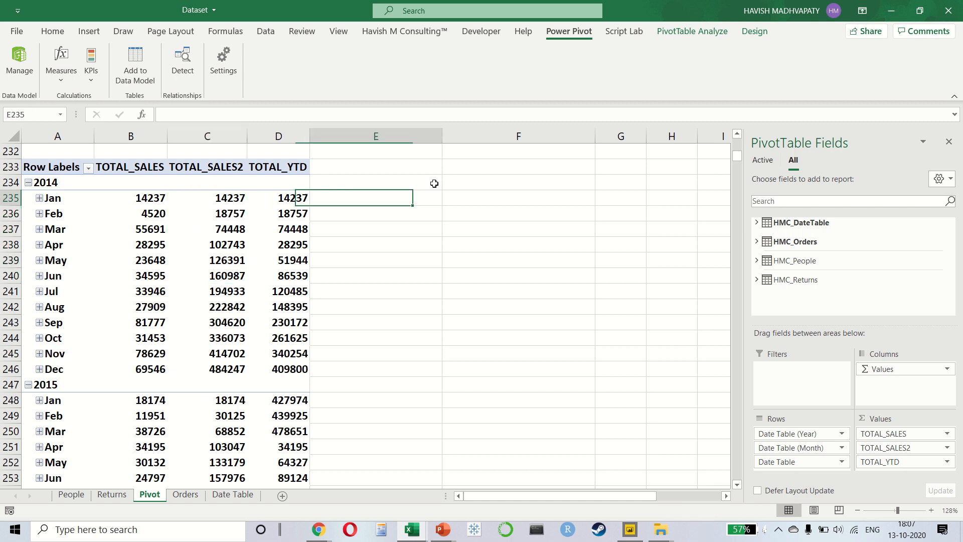
Examine how TOTAL_YTD accumulates from April through December 2014
{"action": "key", "text": "Down"}
{"action": "key", "text": "Down"}
{"action": "key", "text": "Down"}
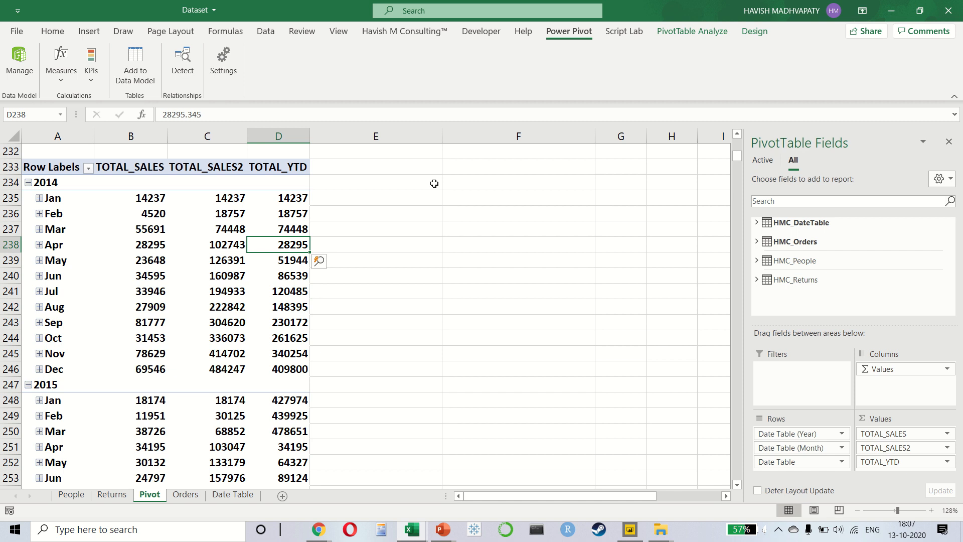
{"action": "key", "text": "shift+Down"}
{"action": "key", "text": "shift+Down"}
{"action": "key", "text": "shift+Down"}
{"action": "key", "text": "shift+Down"}
{"action": "key", "text": "shift+Down"}
{"action": "key", "text": "shift+Down"}
{"action": "key", "text": "shift+Down"}
{"action": "key", "text": "shift+Down"}
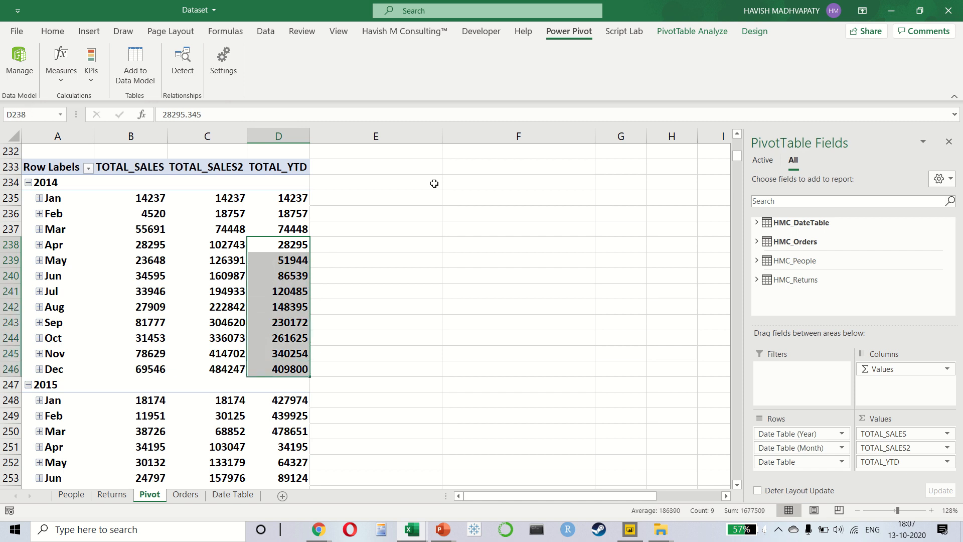
Check how TOTAL_YTD carries over from December 2014 into the first months of 2015
{"action": "key", "text": "Down"}
{"action": "key", "text": "Down"}
{"action": "key", "text": "Down"}
{"action": "key", "text": "Down"}
{"action": "key", "text": "Down"}
{"action": "key", "text": "Down"}
{"action": "key", "text": "Down"}
{"action": "key", "text": "Down"}
{"action": "key", "text": "Down"}
{"action": "key", "text": "Down"}
{"action": "key", "text": "Down"}
{"action": "key", "text": "Up"}
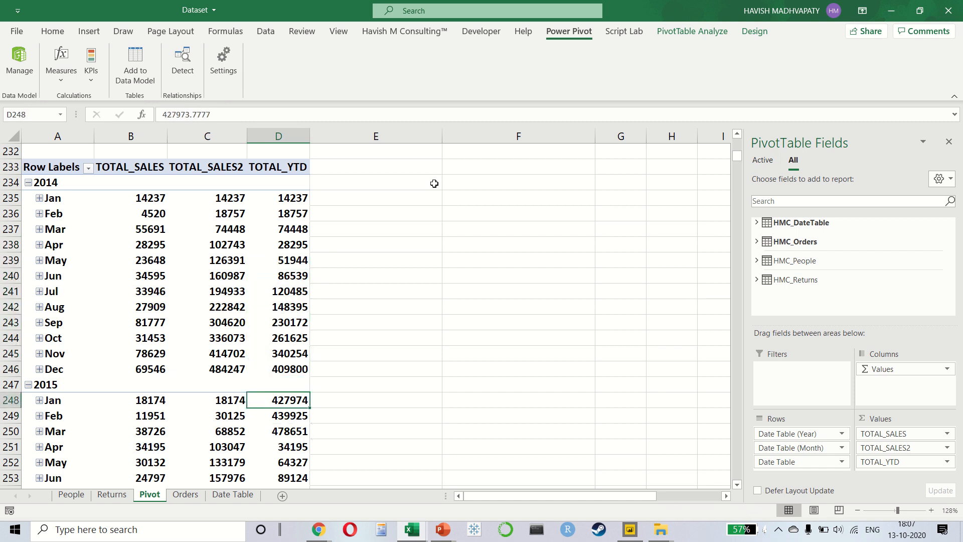
{"action": "key", "text": "shift+Down"}
{"action": "key", "text": "shift+Down"}
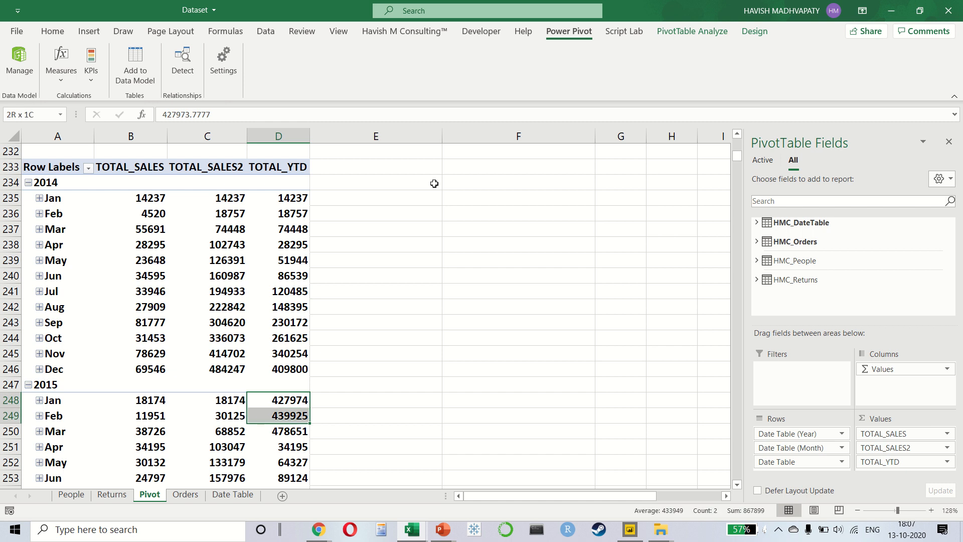